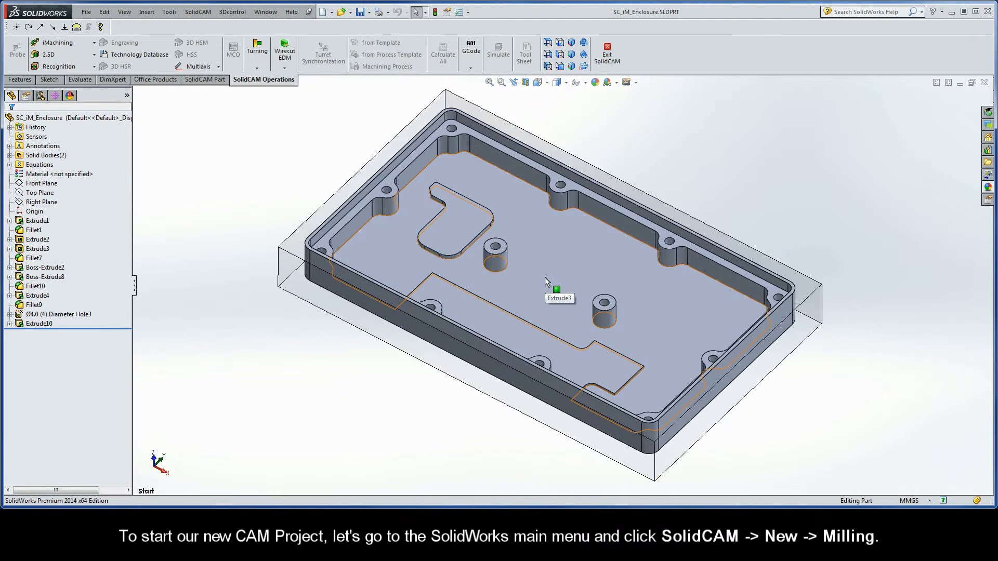
Step: Create a new external milling CAM-Part named SC_iM_Enclosure in metric units, stored in the model file directory
left_click(198, 13)
mouse_move(226, 28)
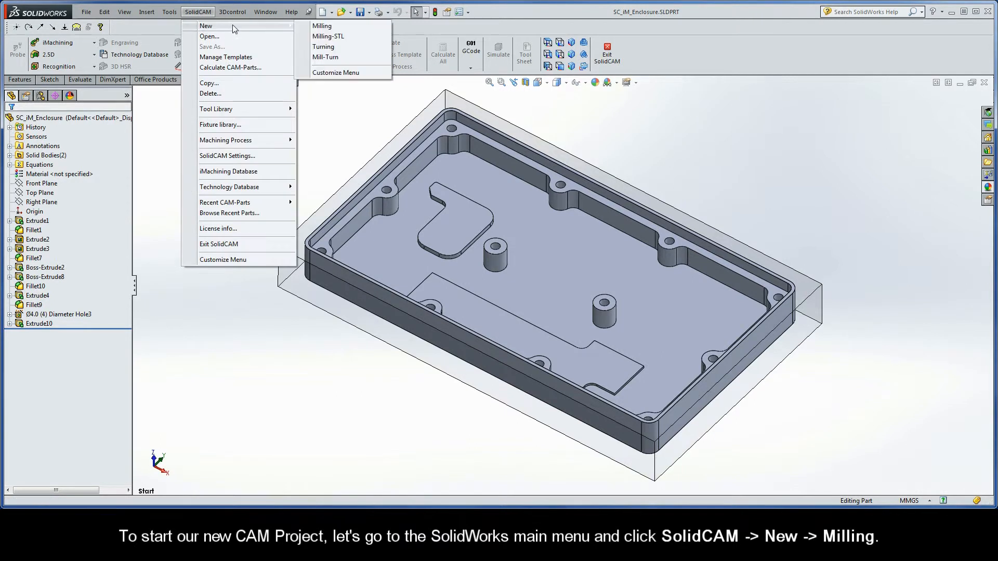
left_click(322, 27)
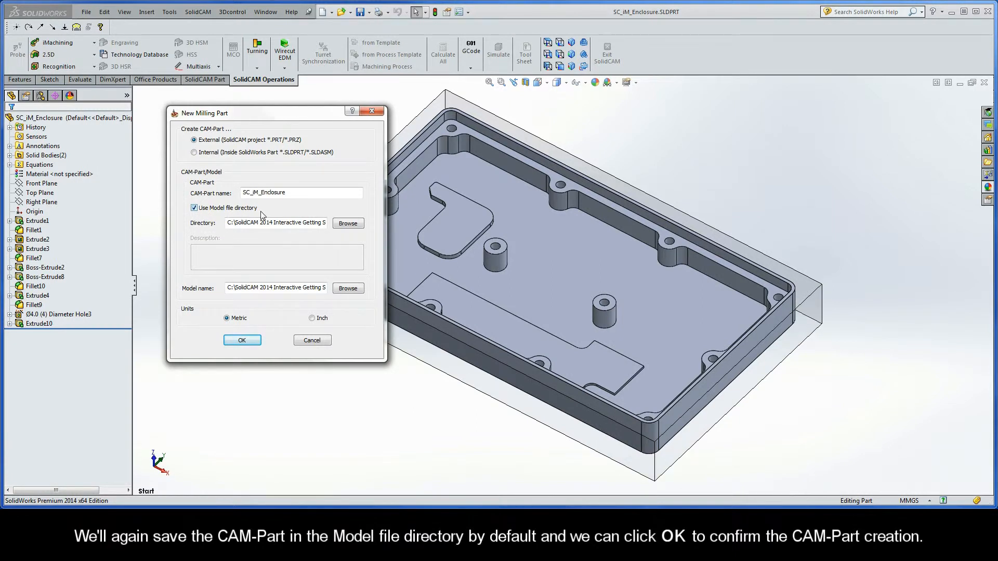
left_click(241, 340)
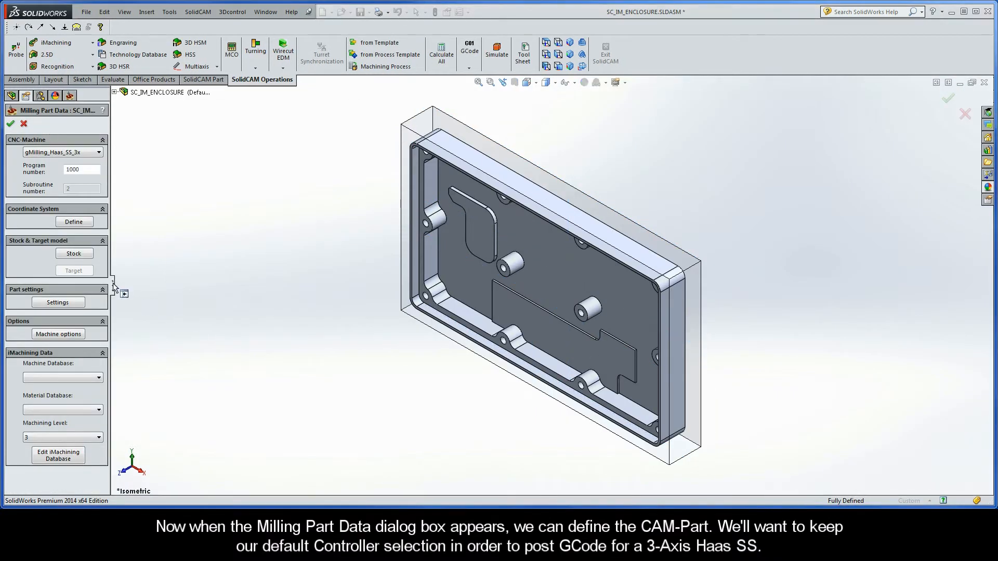
Step: Define the machine coordinate system on the stock's top face with its origin at the back left corner, accepting the default machining levels
left_click_drag(121, 287, 132, 290)
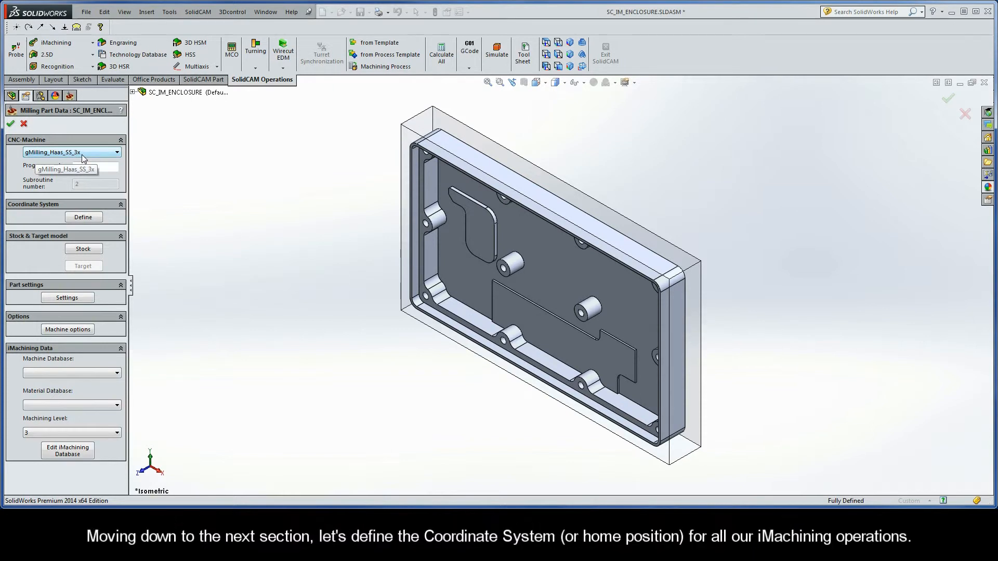
left_click(81, 218)
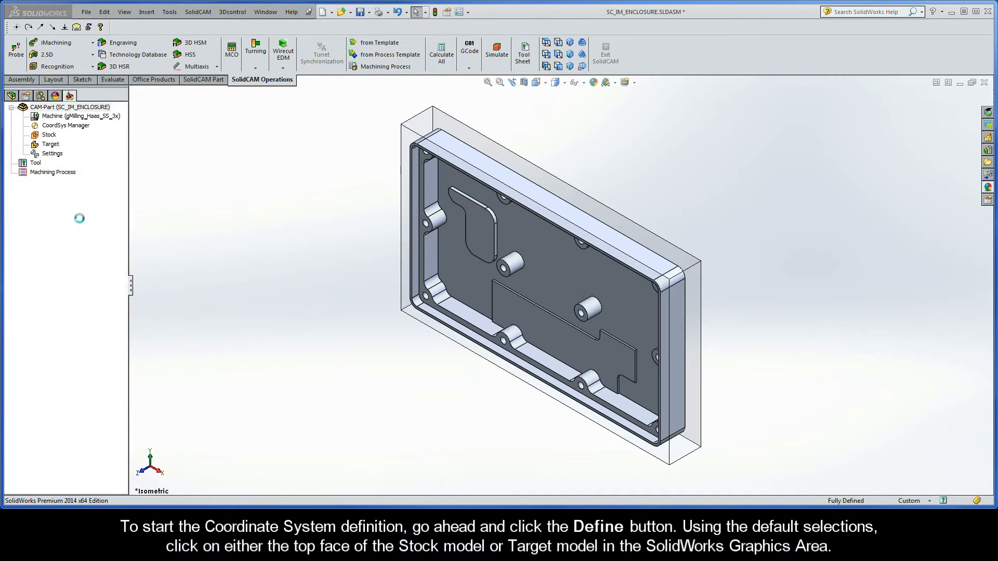
left_click(405, 292)
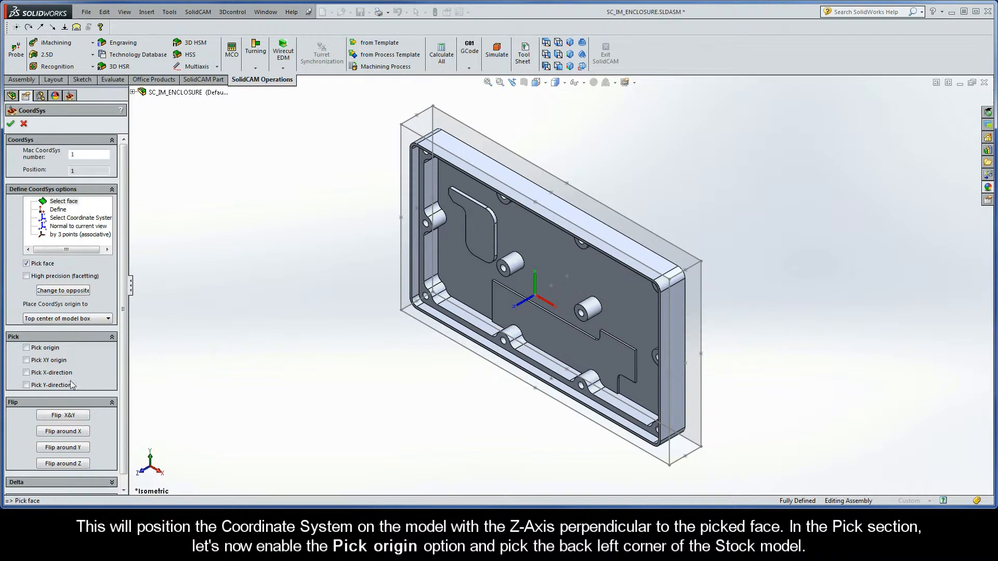
left_click(26, 348)
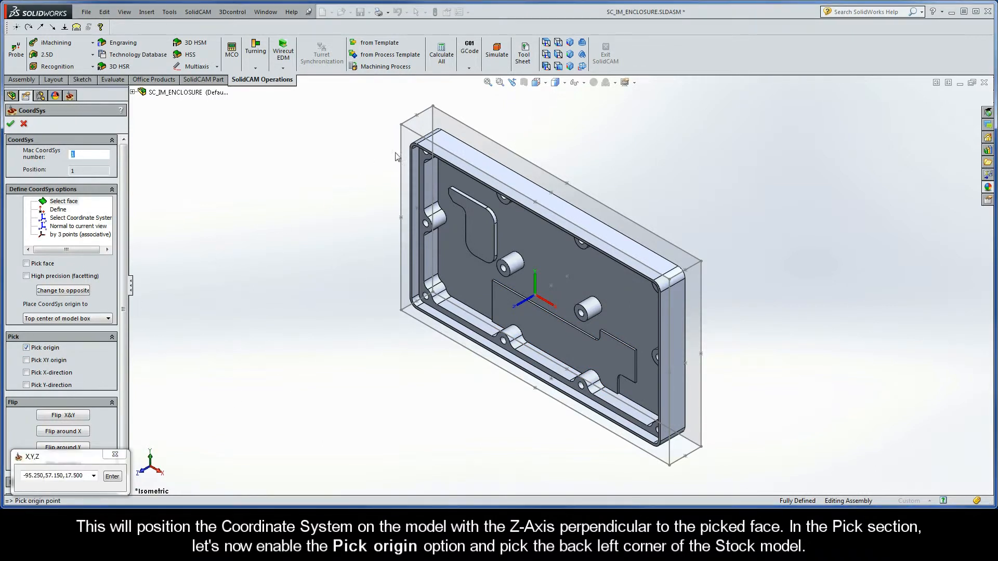
left_click(400, 125)
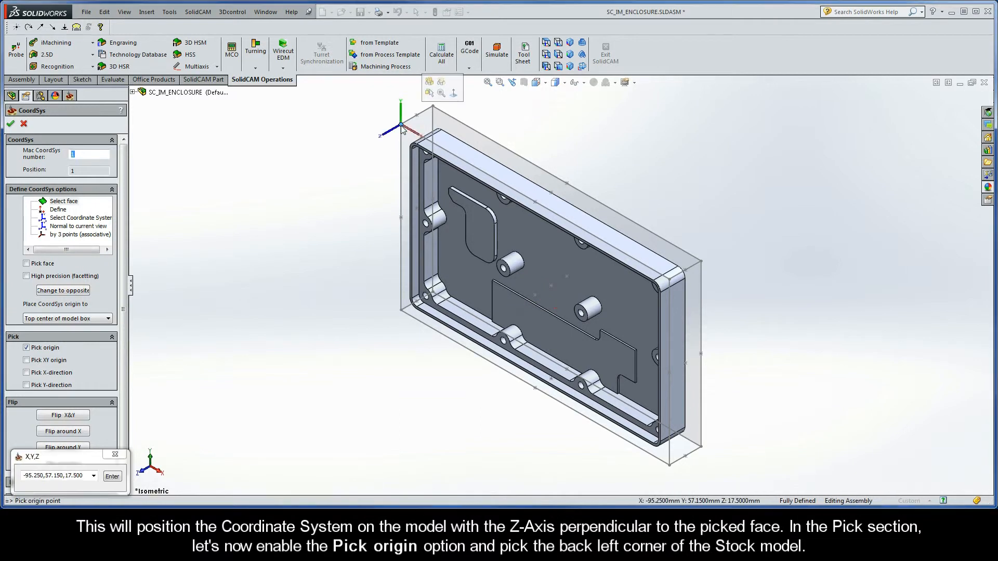
left_click(10, 123)
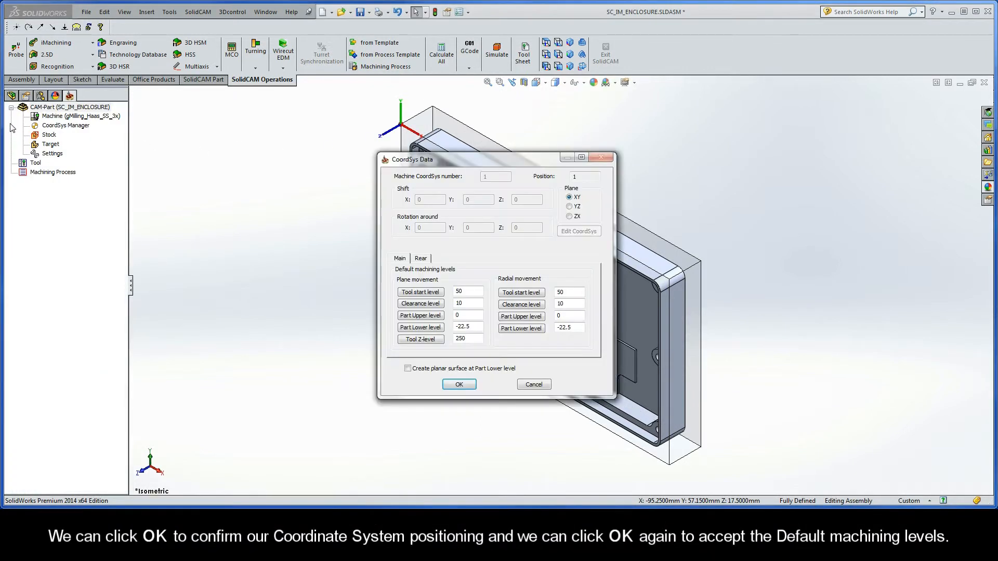
left_click(459, 385)
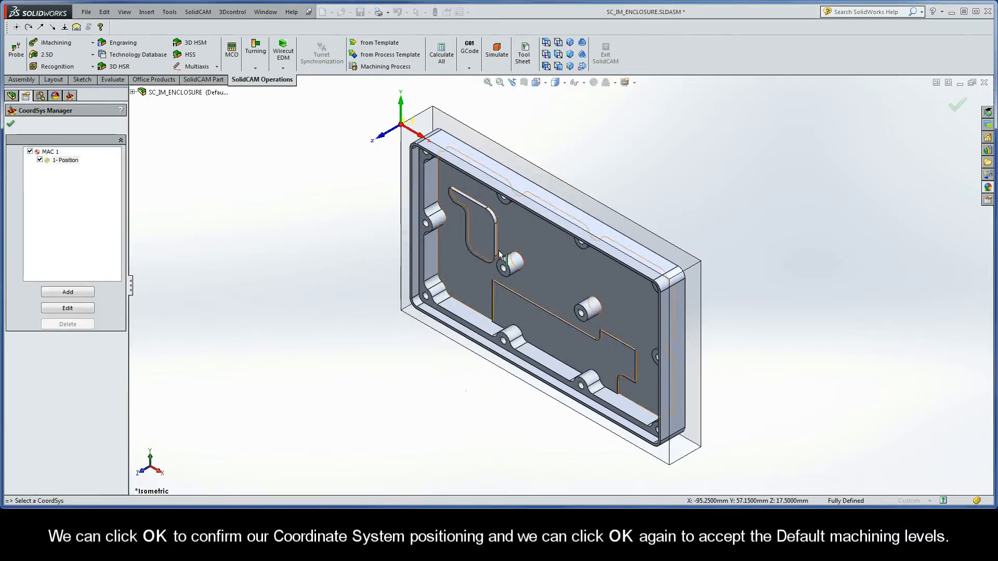
left_click(557, 42)
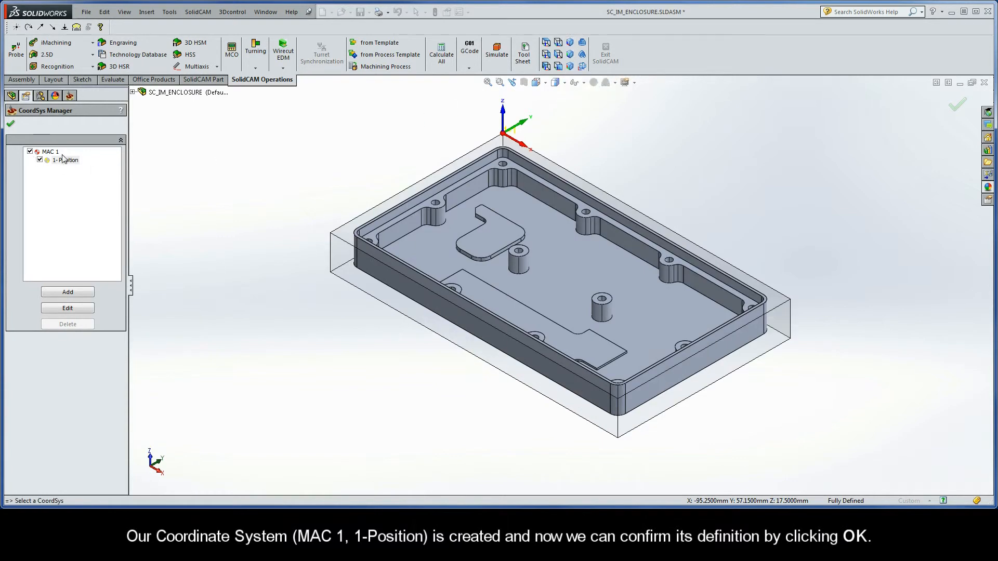
left_click(11, 125)
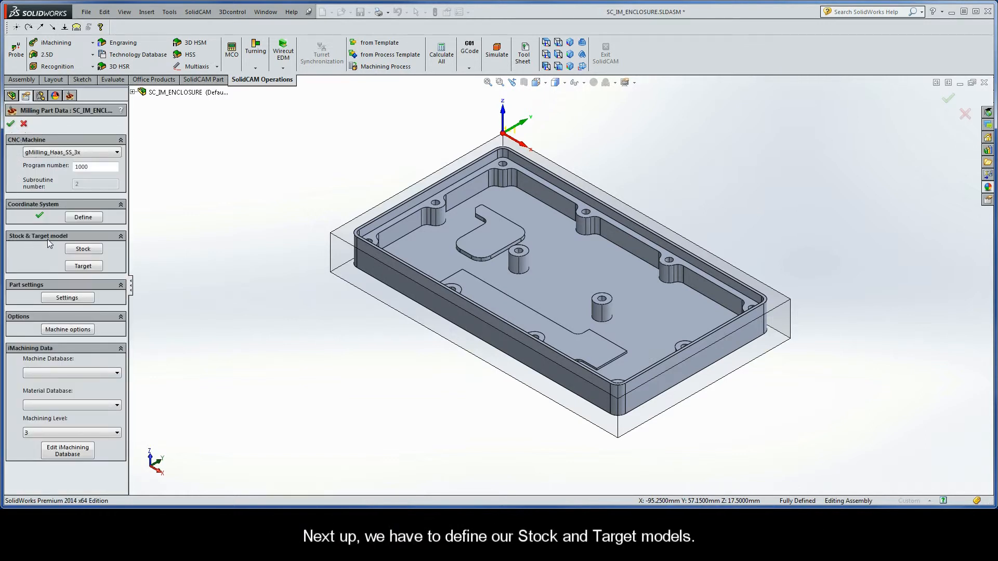
Step: Define the stock as a 3D Model using the transparent block around the enclosure
left_click(84, 250)
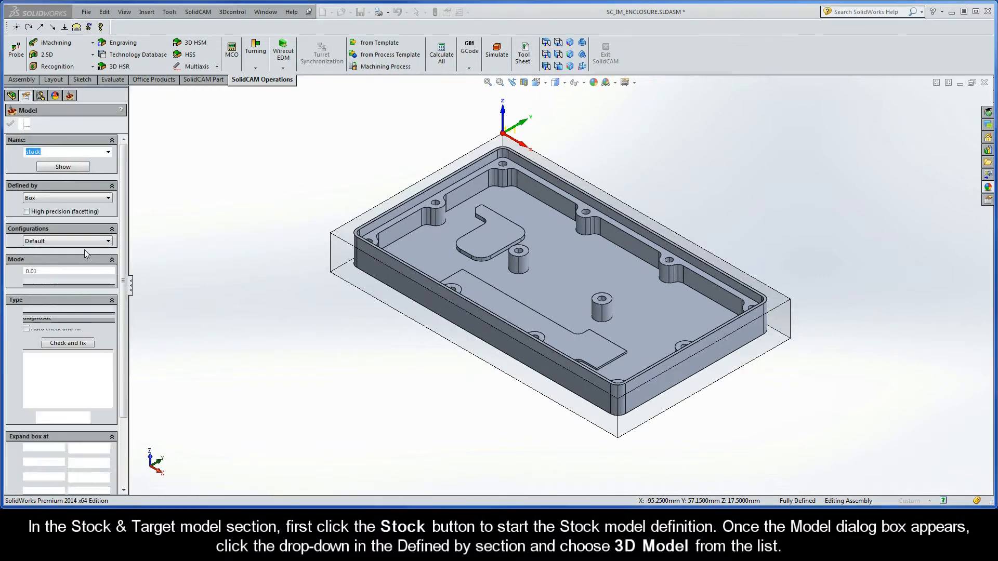
left_click(67, 199)
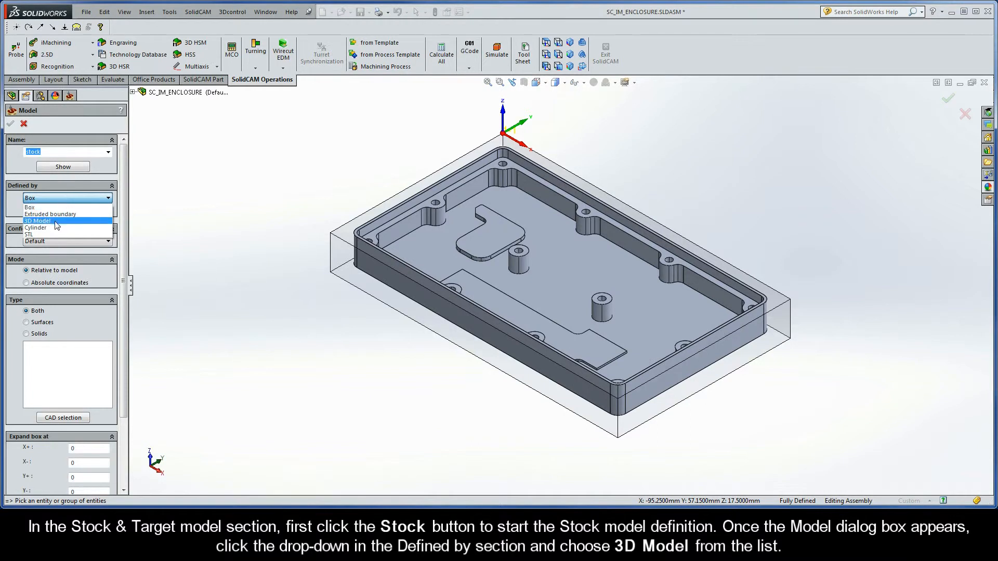
left_click(55, 221)
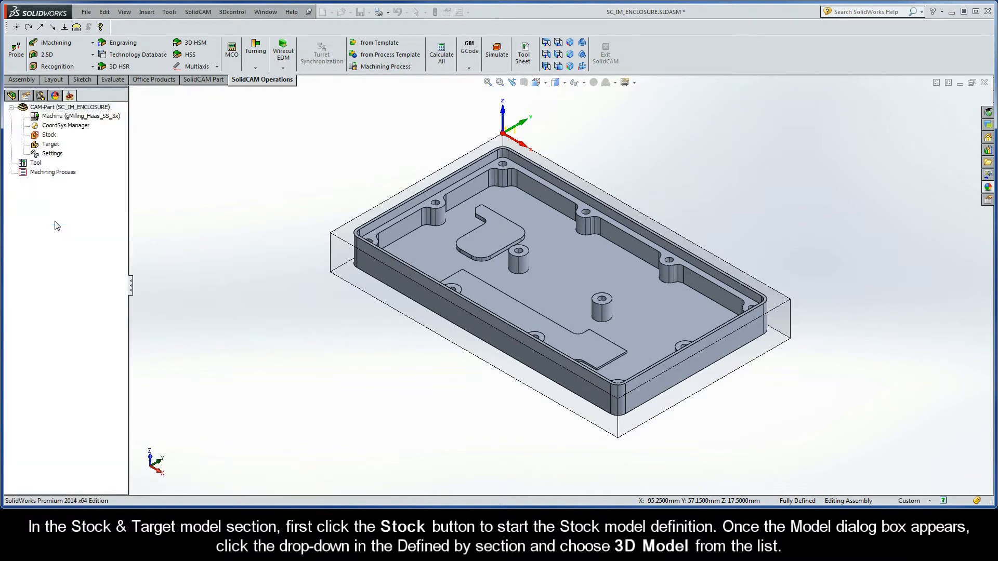
left_click(339, 251)
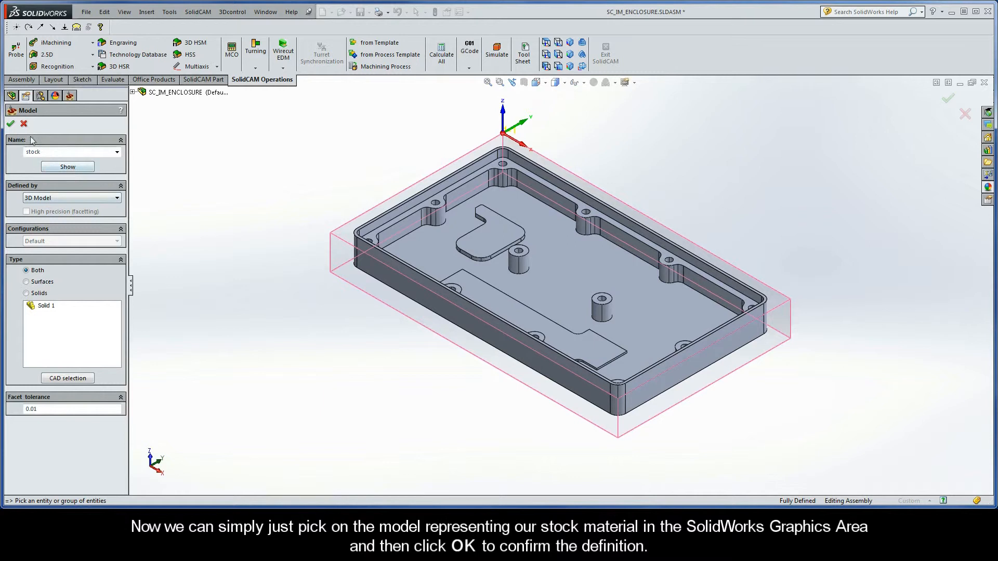
left_click(11, 124)
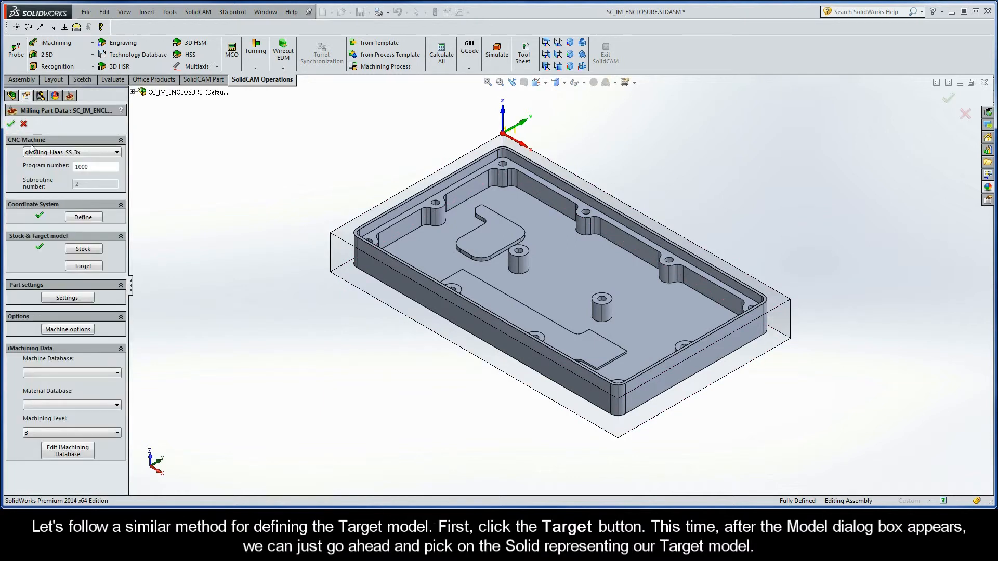
Step: Define the target model using the enclosure solid
left_click(83, 266)
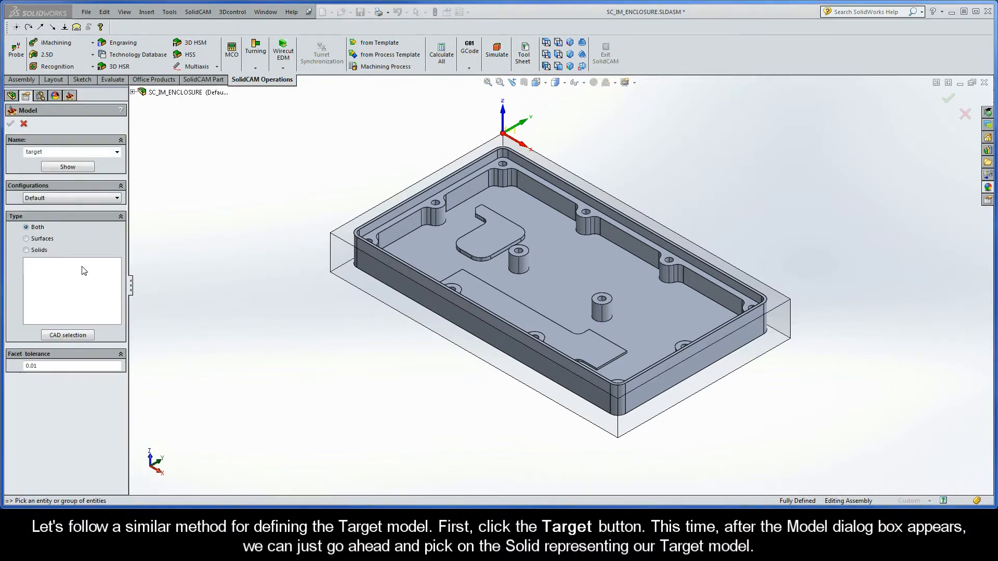
left_click(418, 243)
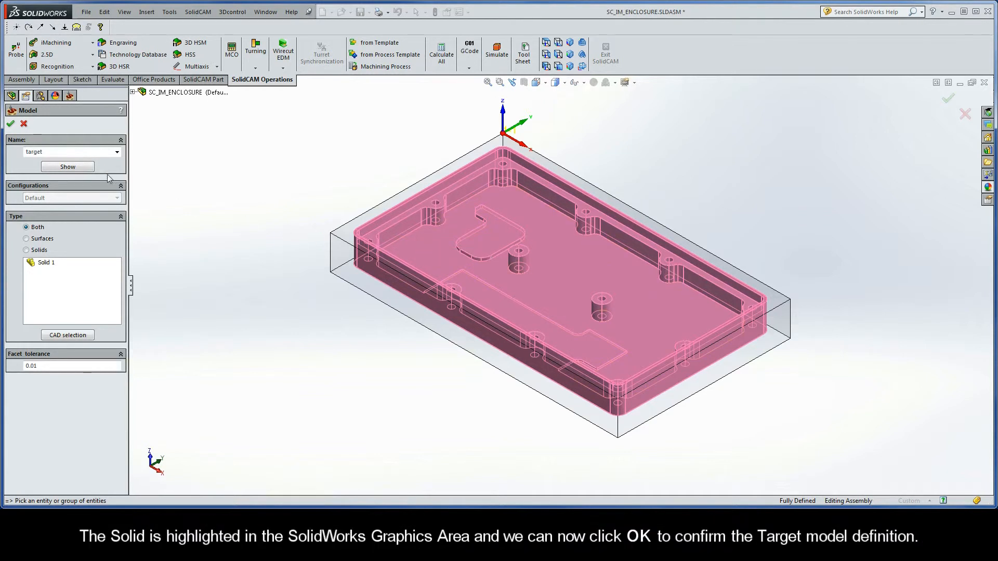
left_click(11, 125)
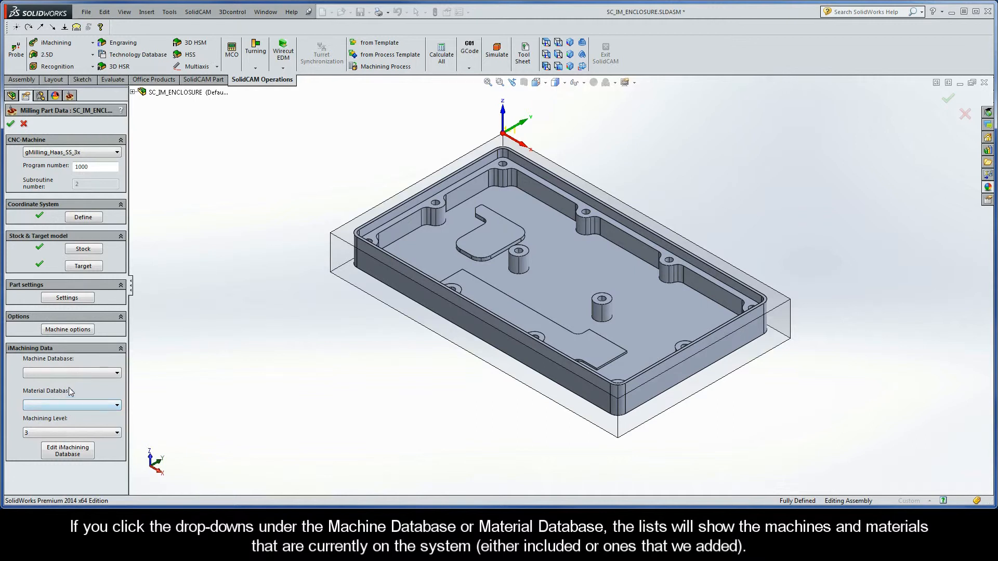
Step: Examine the available iMachining machines and materials and their iMachining database entries without choosing or changing any
left_click(71, 373)
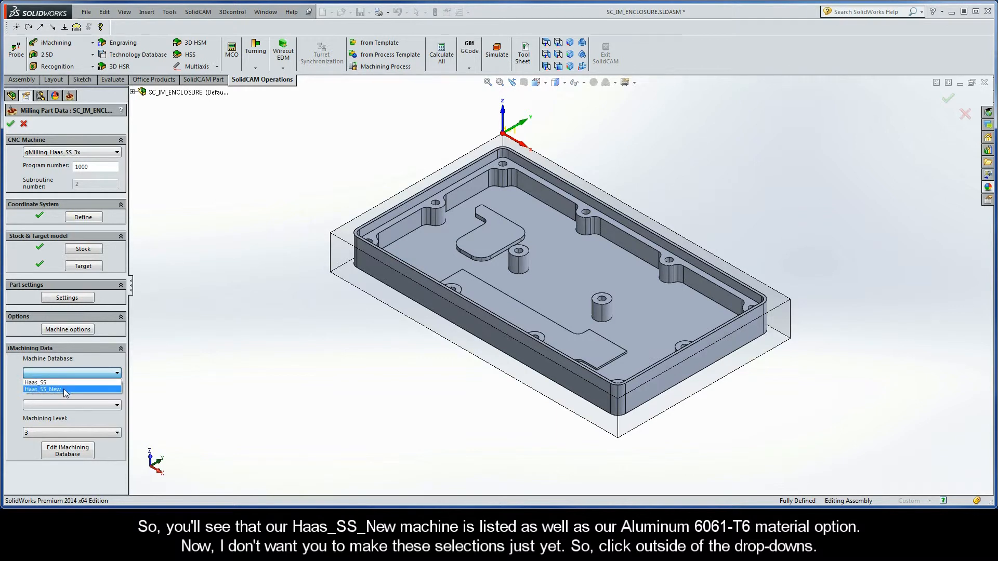
left_click(67, 408)
left_click(67, 408)
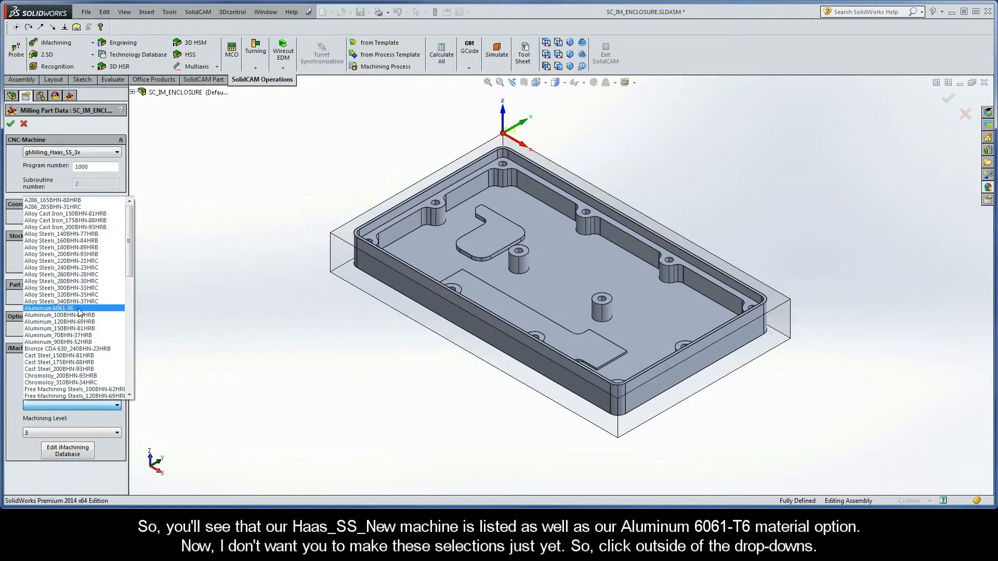
left_click(160, 300)
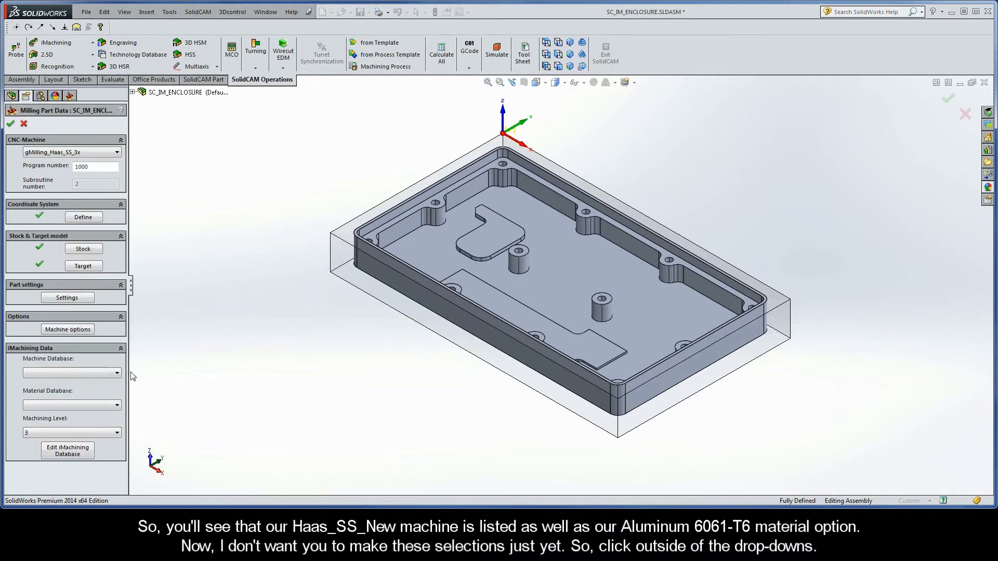
left_click(65, 456)
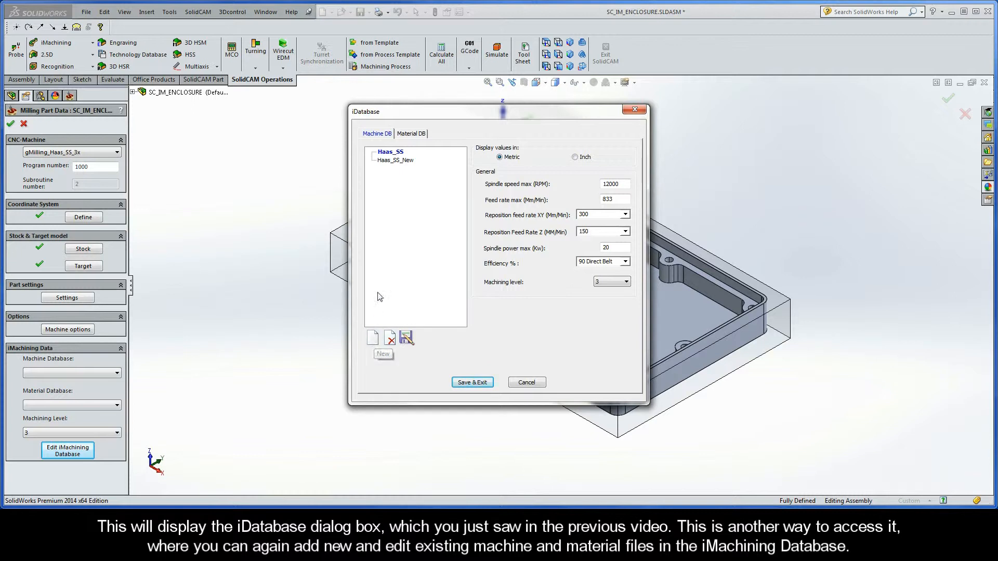
left_click(410, 134)
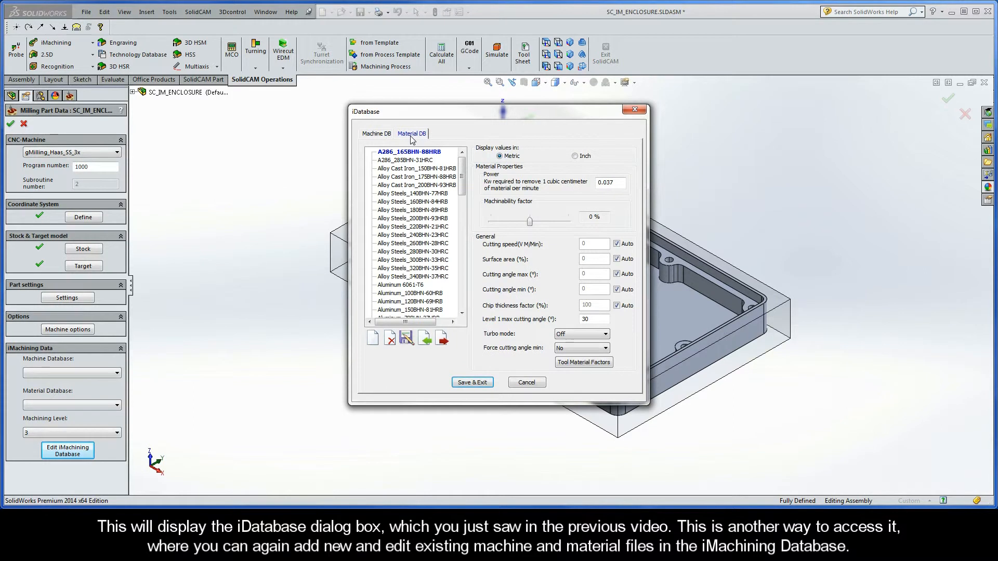
left_click(528, 383)
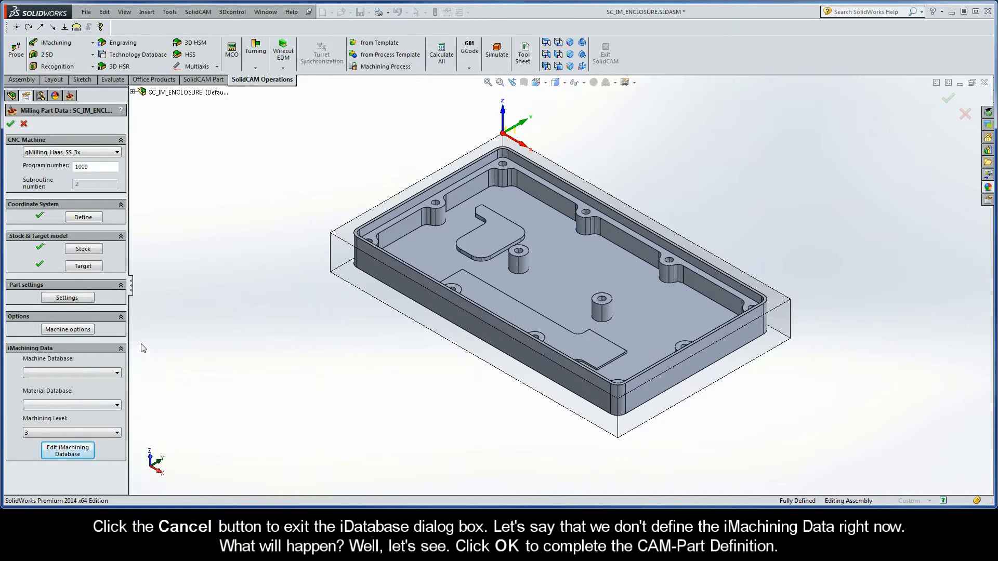
Step: Complete the CAM-Part definition and add a 2D iMachining milling operation
left_click(10, 125)
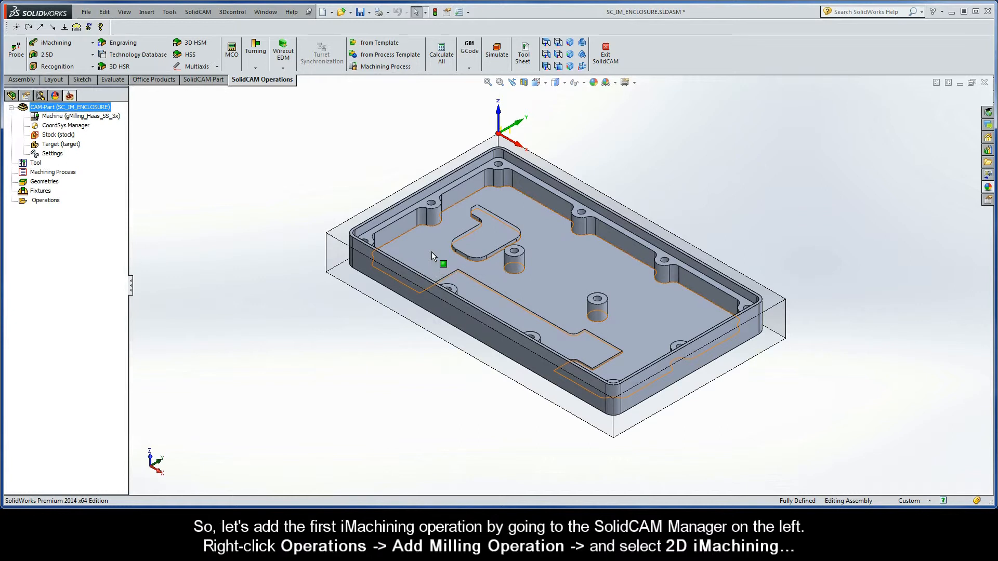
right_click(48, 204)
mouse_move(86, 226)
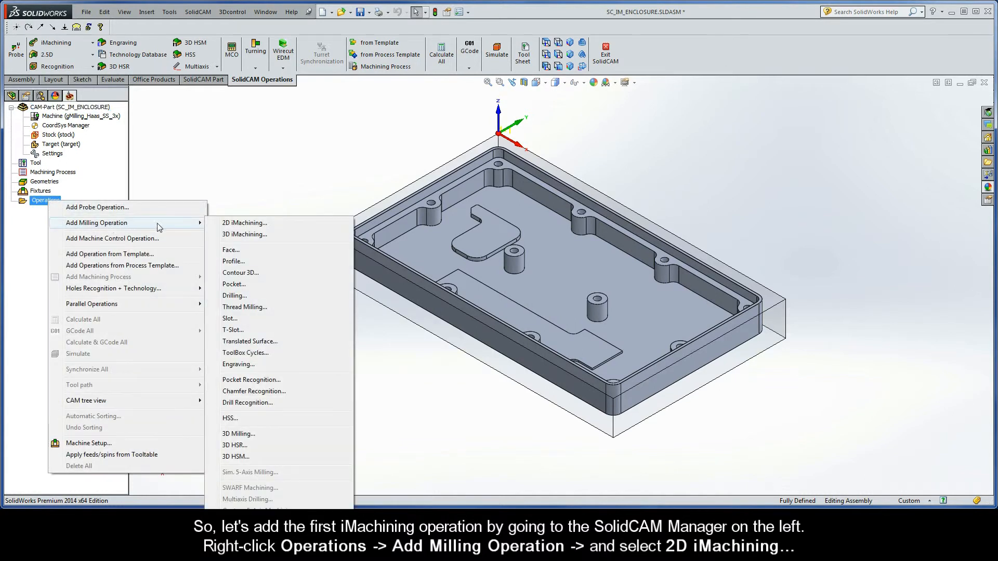
left_click(268, 224)
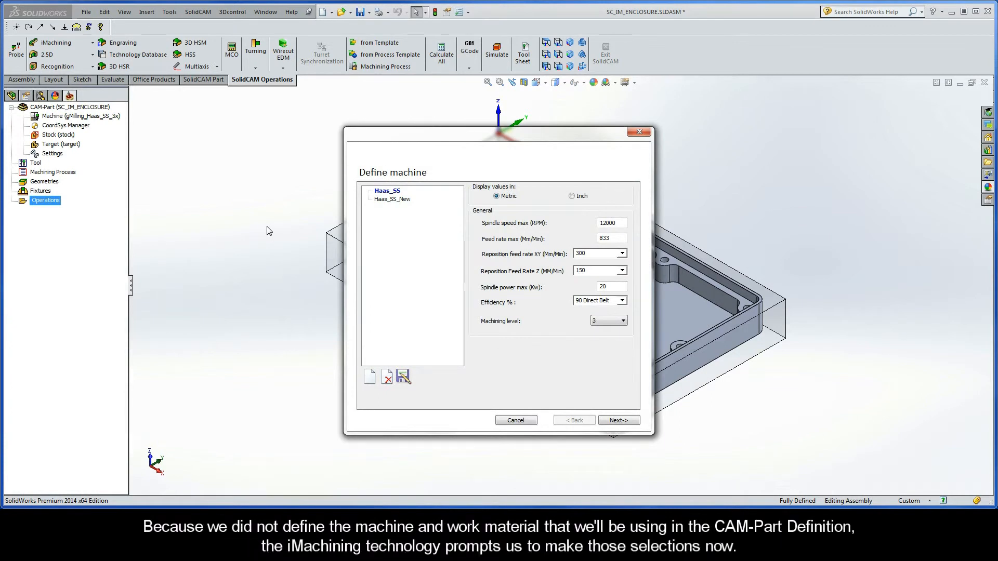
Step: Assign the Haas_SS_New machine and the Aluminum 6061-T6 material to the iMachining data
left_click(395, 201)
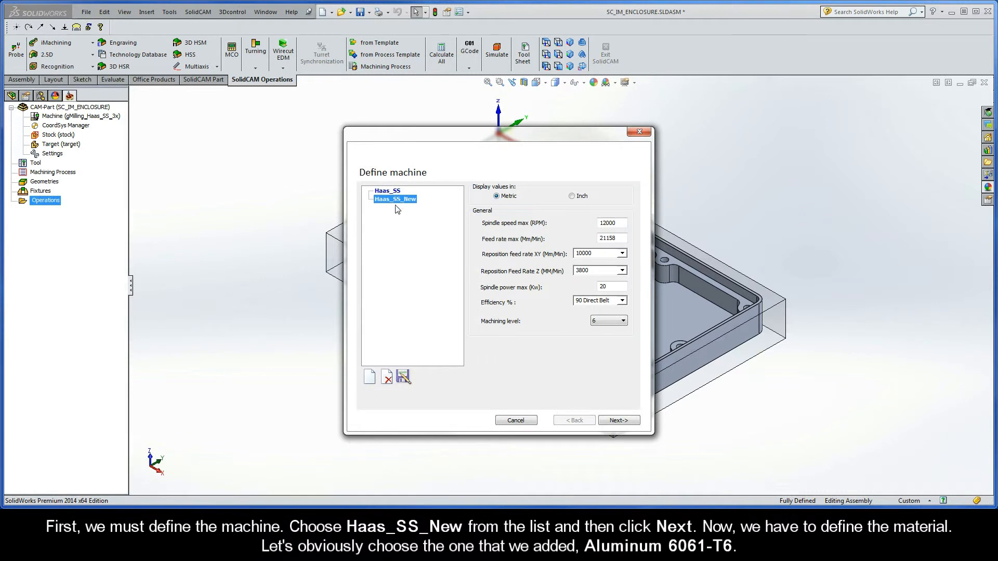
left_click(618, 421)
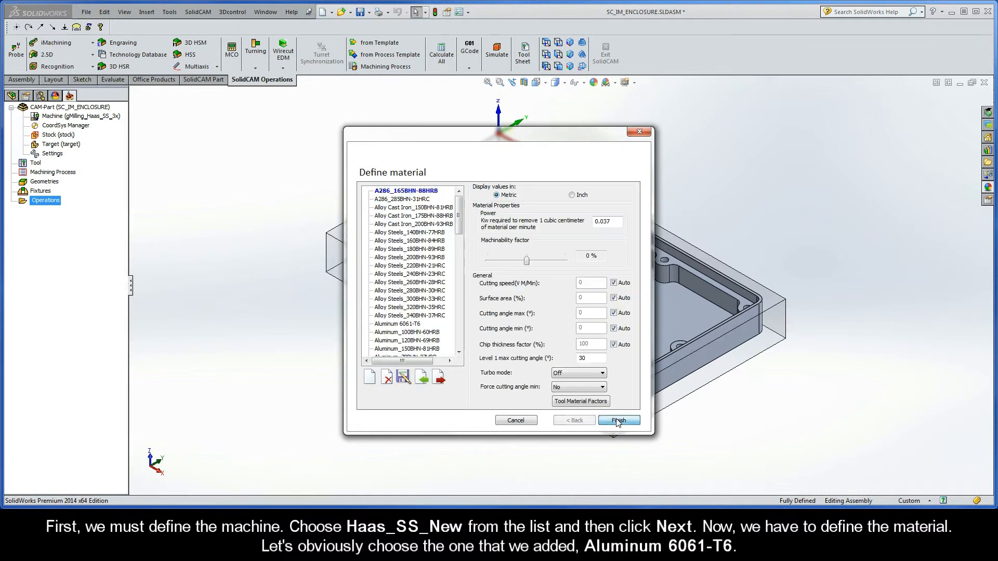
left_click_drag(459, 236, 460, 258)
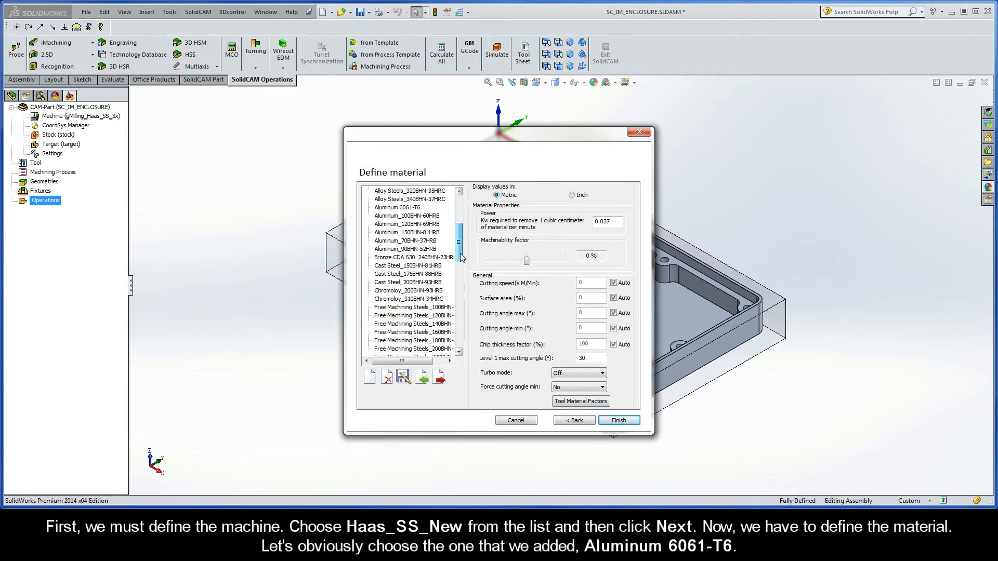
left_click(406, 207)
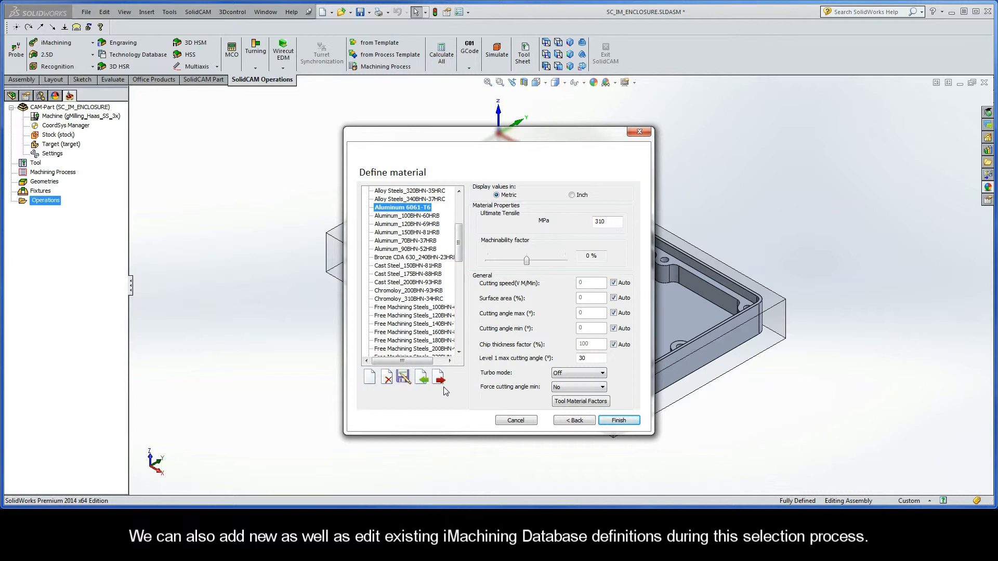
left_click(618, 420)
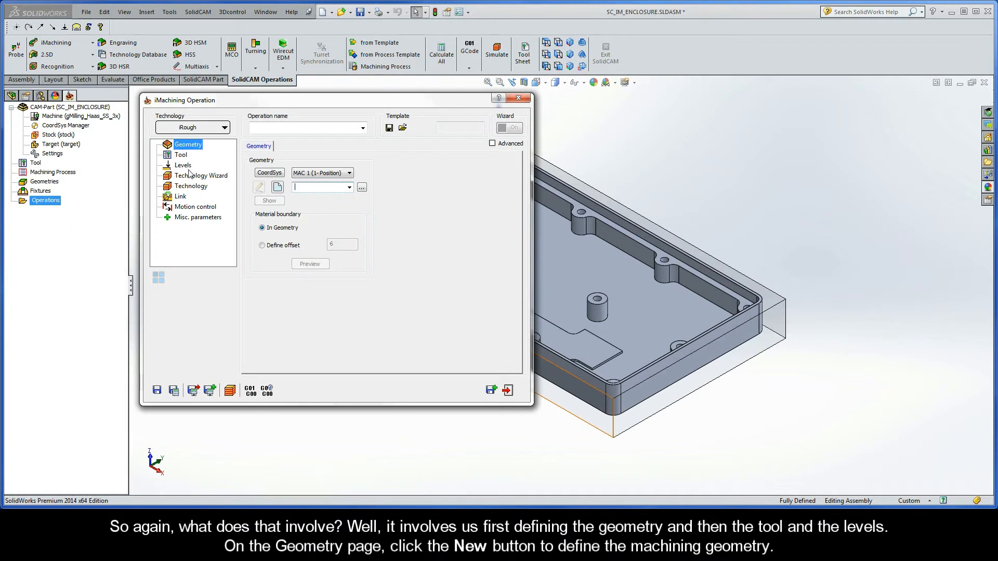
Step: Start a new machining geometry and define its outer chain from the stock's lower contour, closing it with Auto-constant Z
left_click(277, 187)
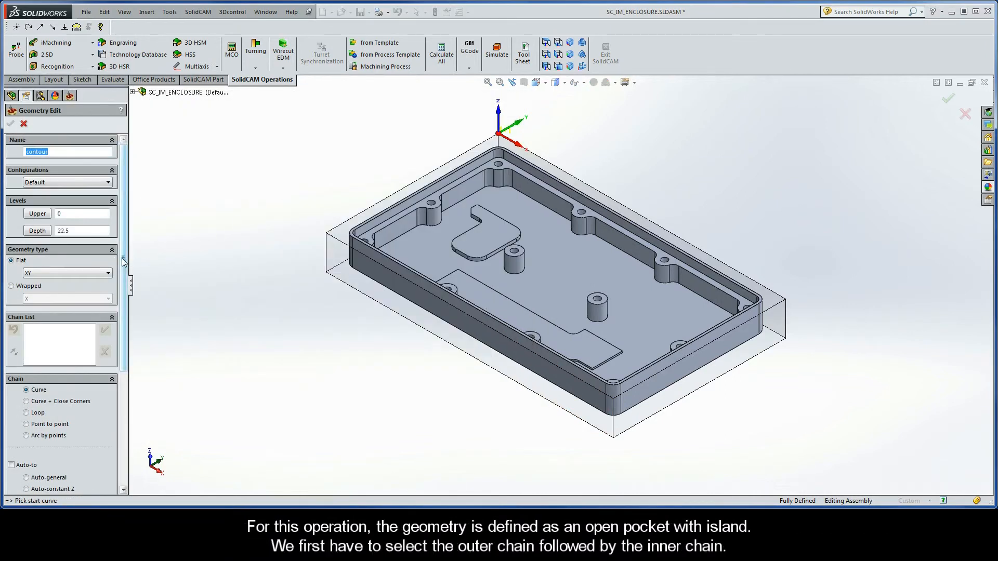
left_click_drag(124, 262, 126, 326)
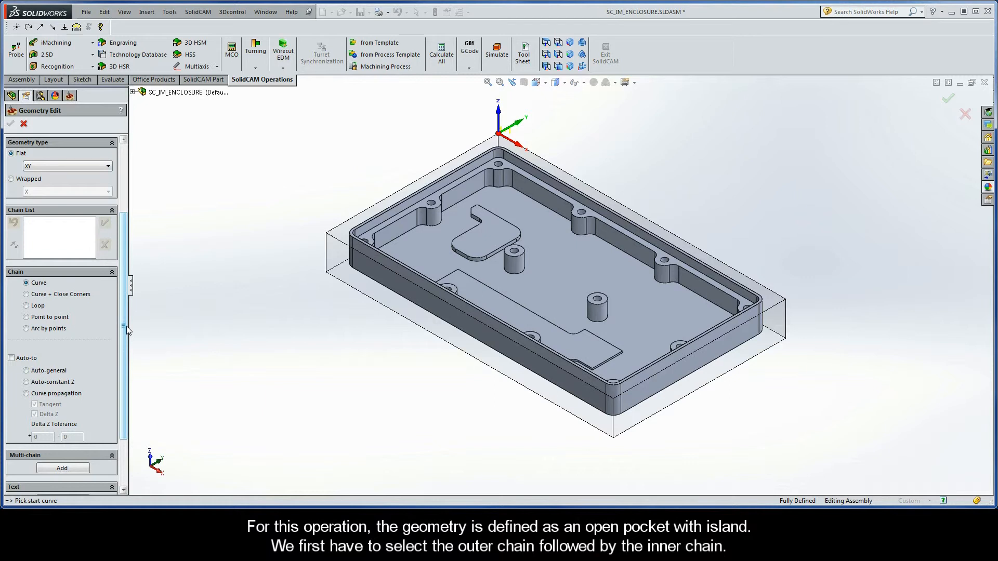
left_click(545, 401)
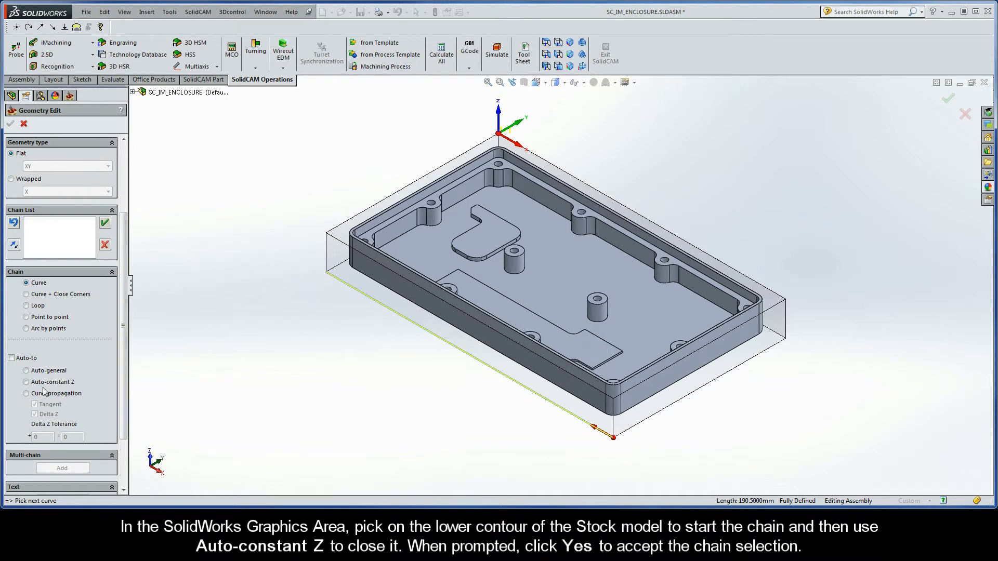
left_click(26, 382)
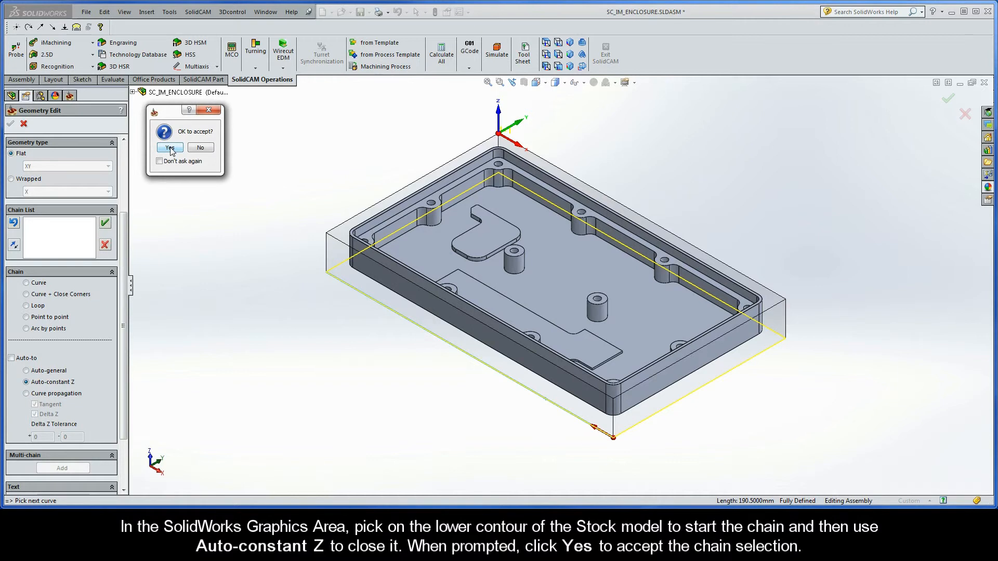
left_click(170, 148)
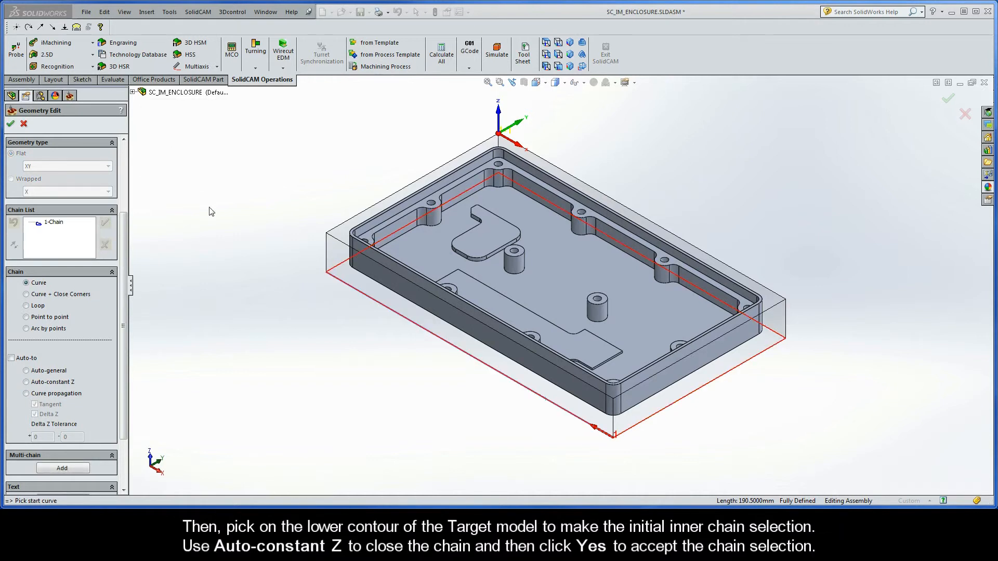
Step: Add the inner chain from the lower contour of the target model, closing it with Auto-constant Z
left_click(540, 381)
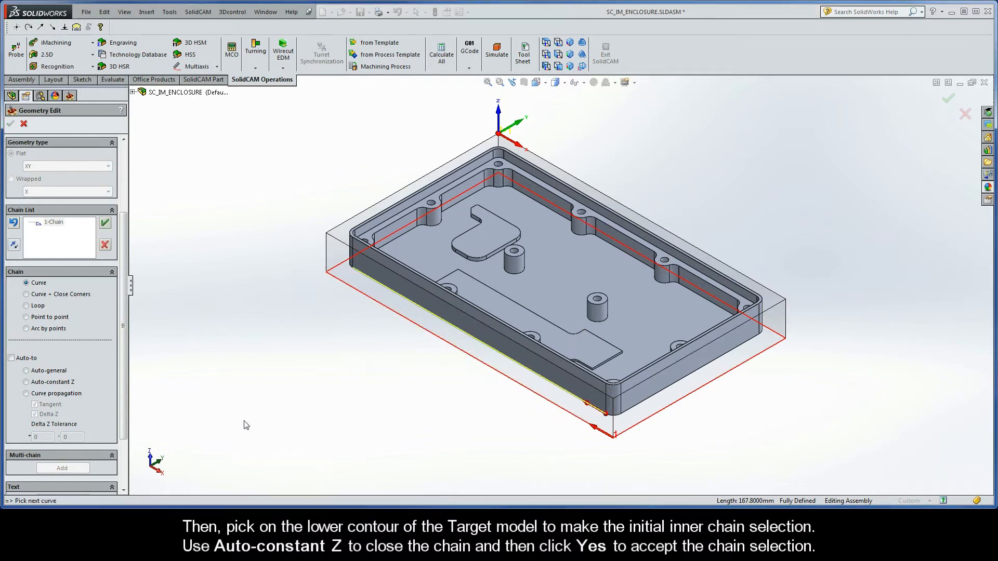
left_click(26, 382)
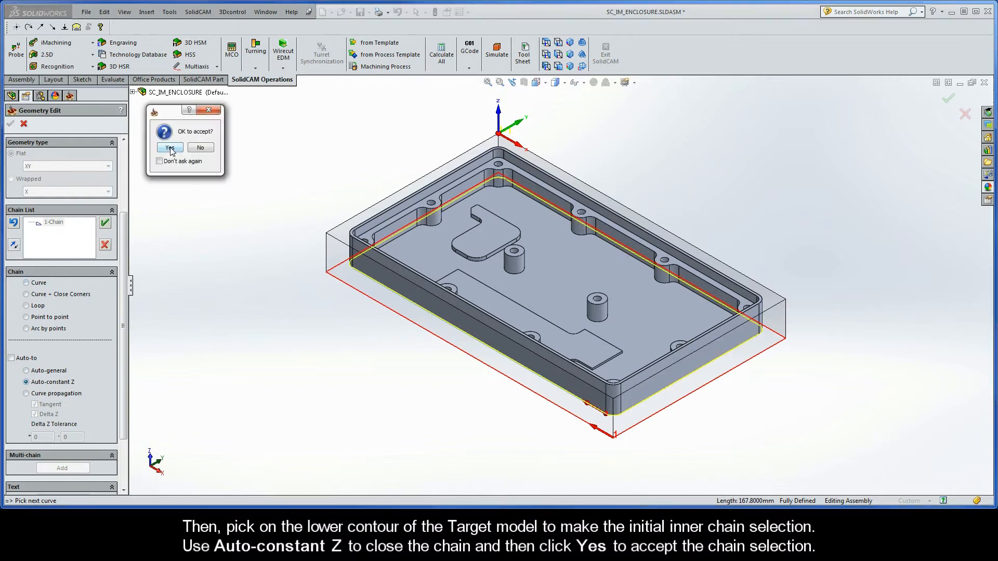
left_click(170, 149)
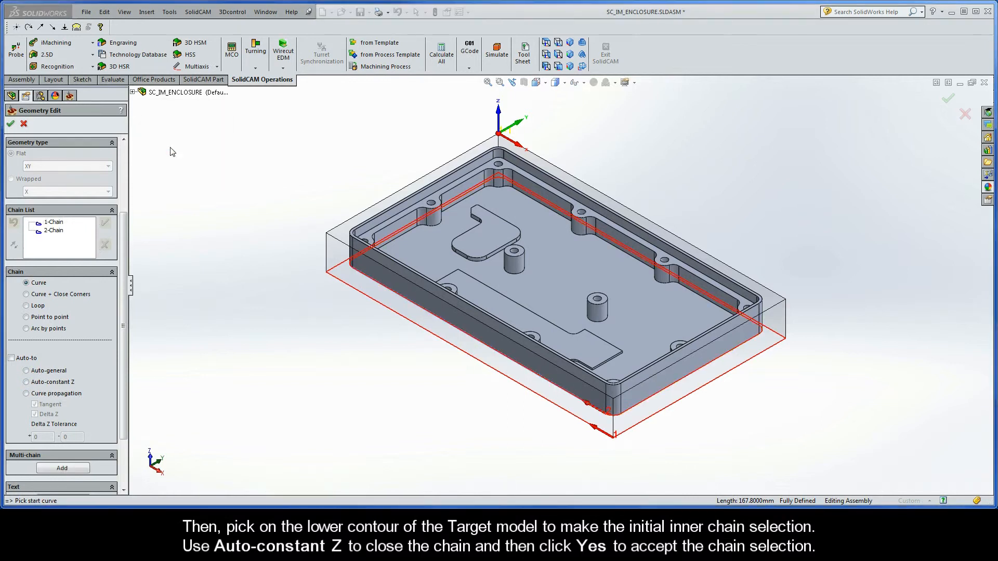
Step: Mark the outer chain, 1-Chain, as open and confirm the geometry definition
right_click(55, 225)
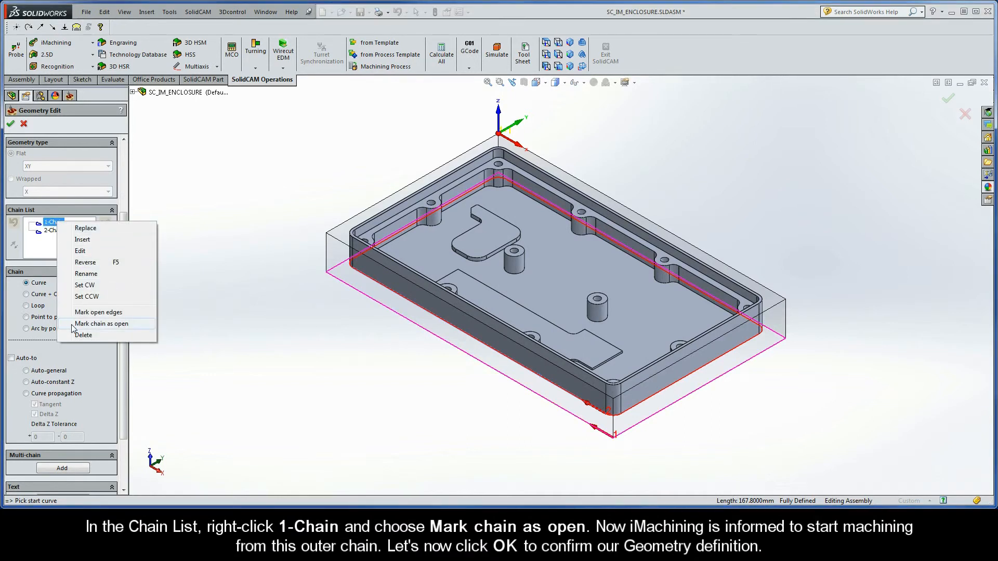
left_click(123, 326)
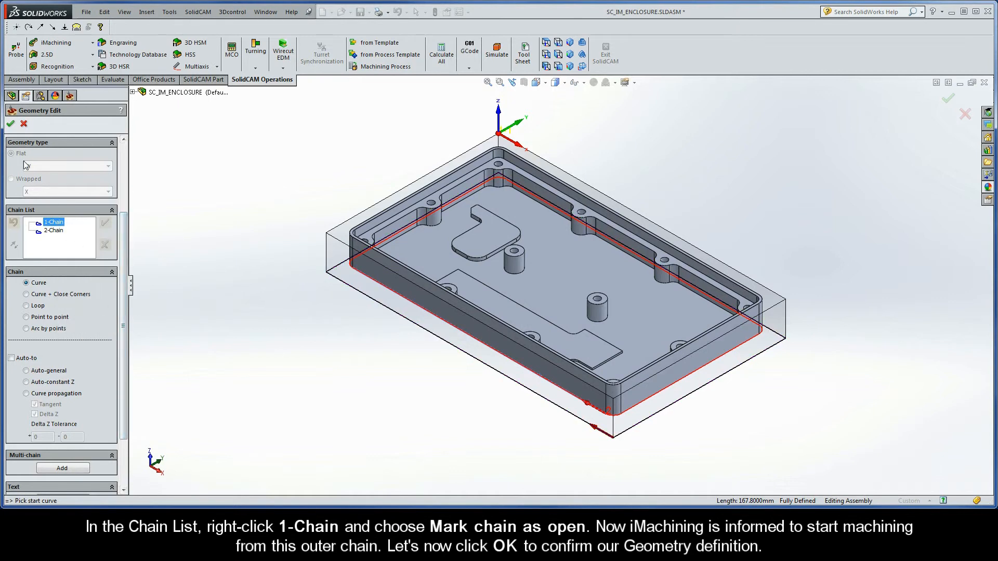
left_click(12, 125)
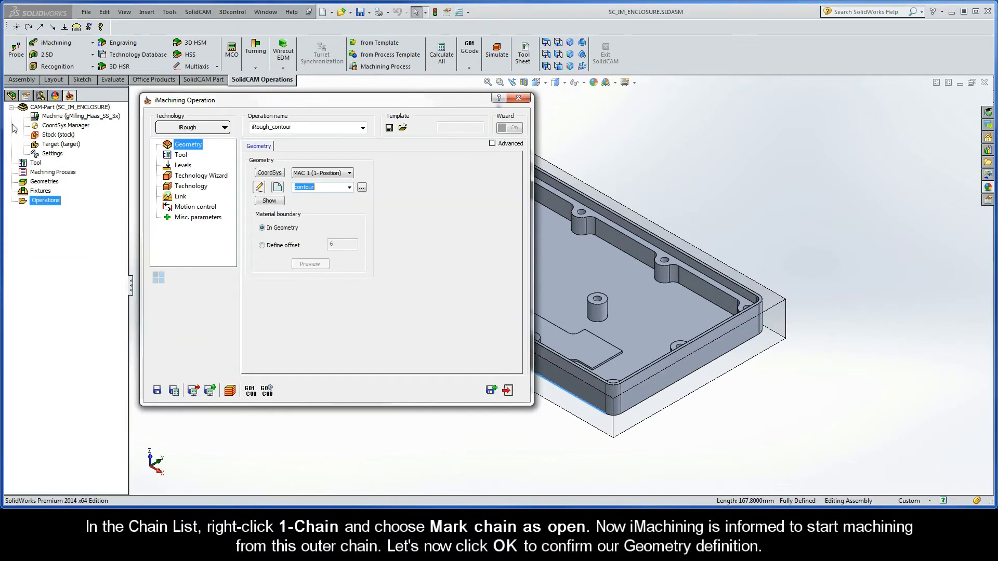
Step: Add an end mill with a 12 mm diameter and 4 flutes, and select it as the operation's tool
left_click(181, 155)
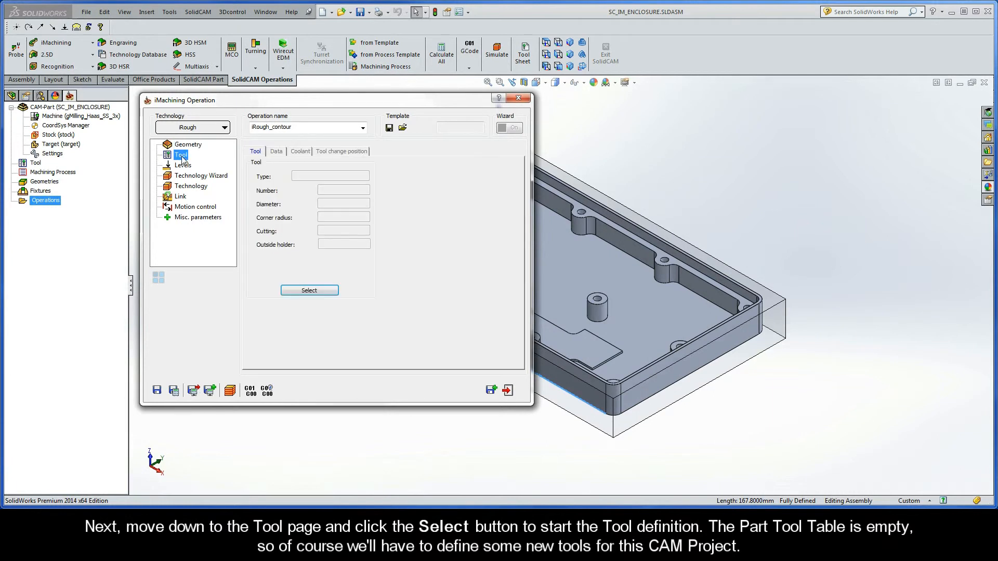
left_click(309, 290)
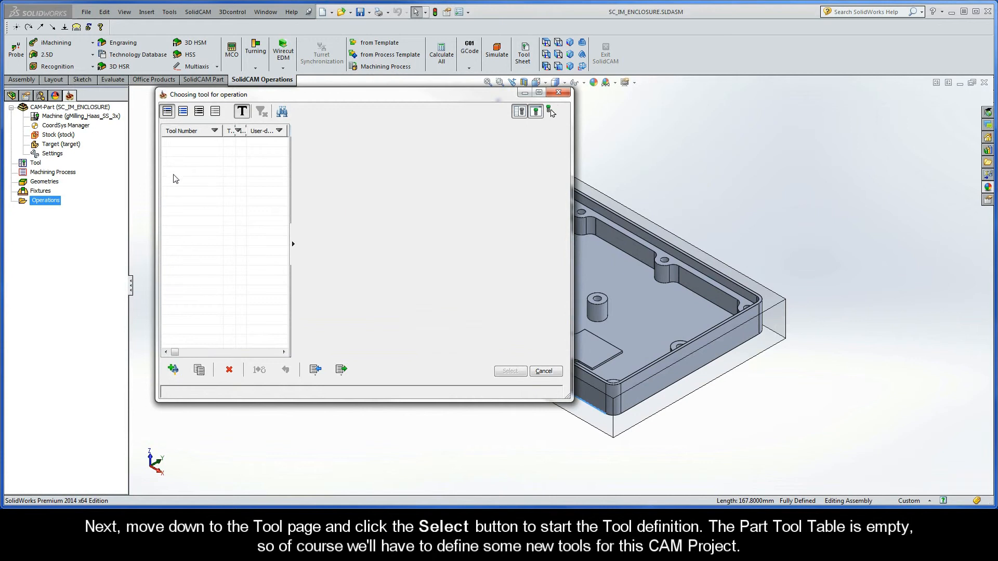
left_click(173, 369)
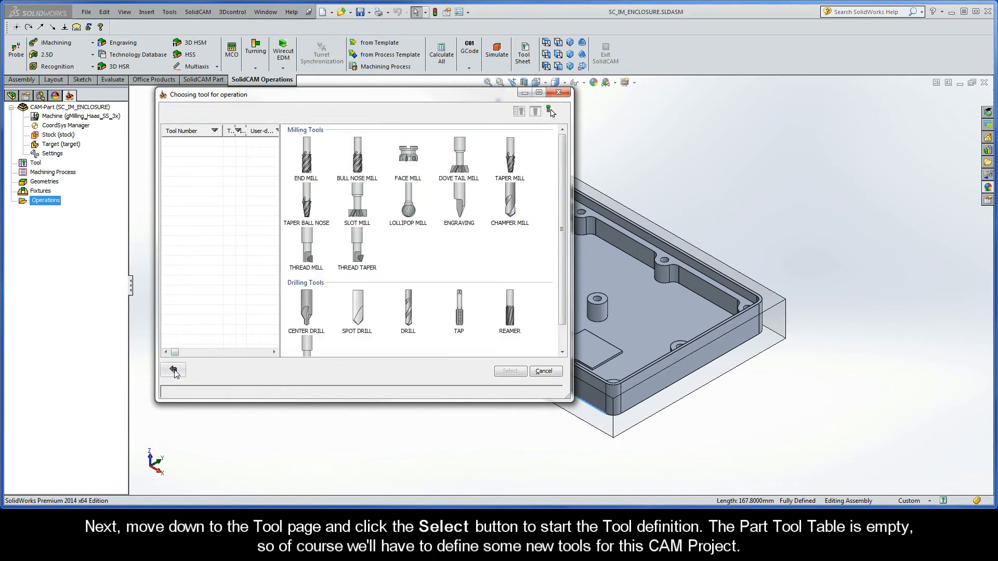
left_click(306, 156)
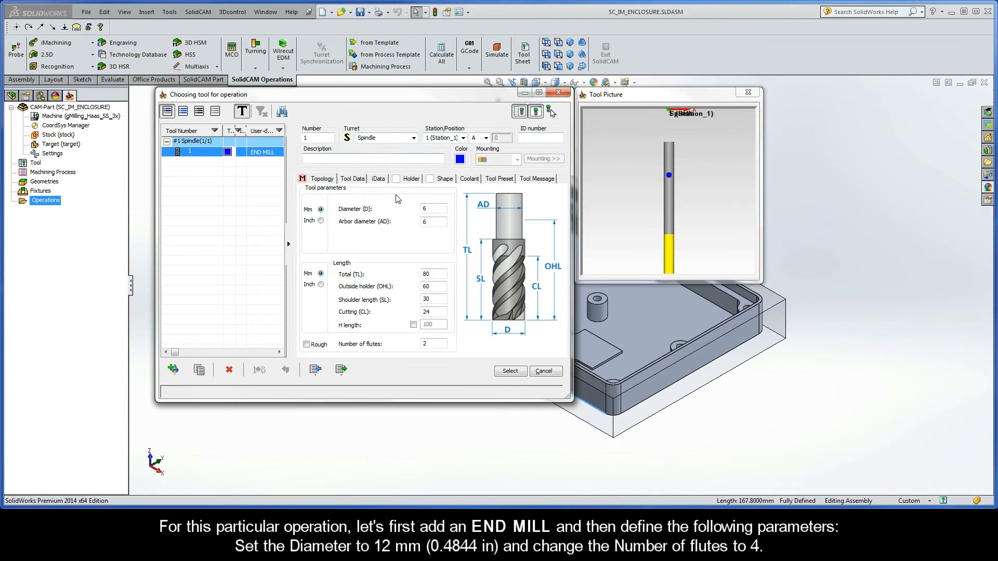
double_click(429, 208)
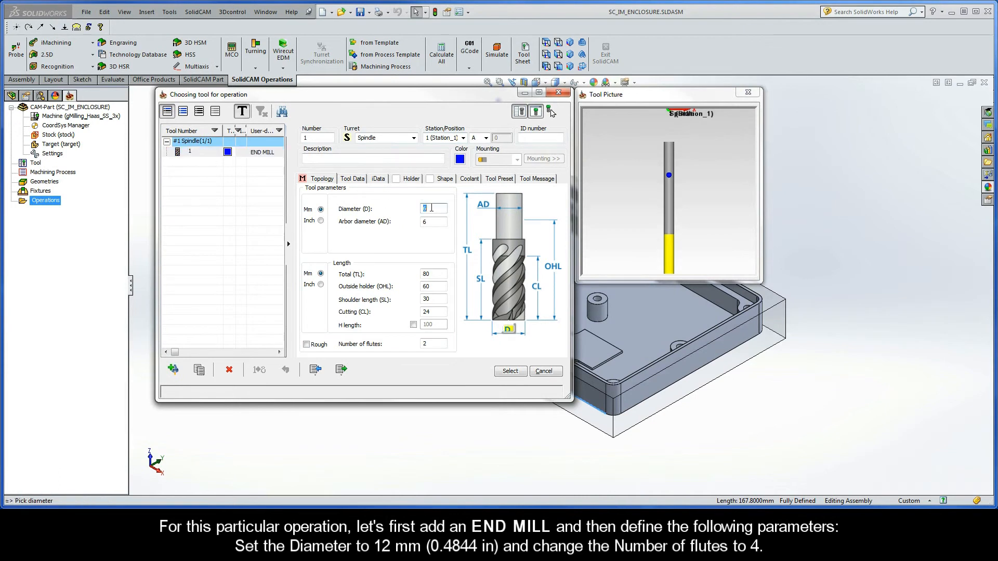
type("12")
double_click(433, 222)
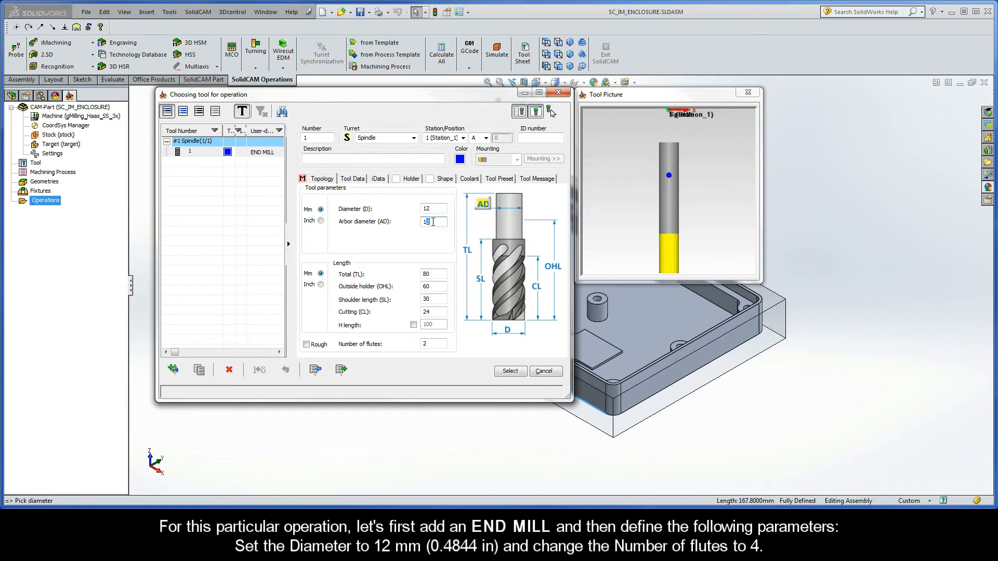
double_click(430, 344)
type("4")
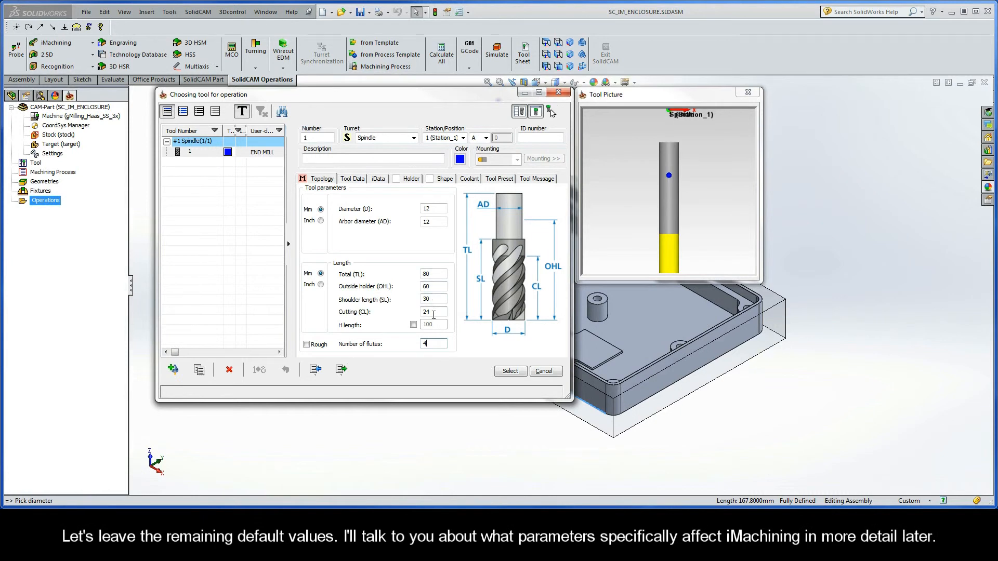
left_click(510, 371)
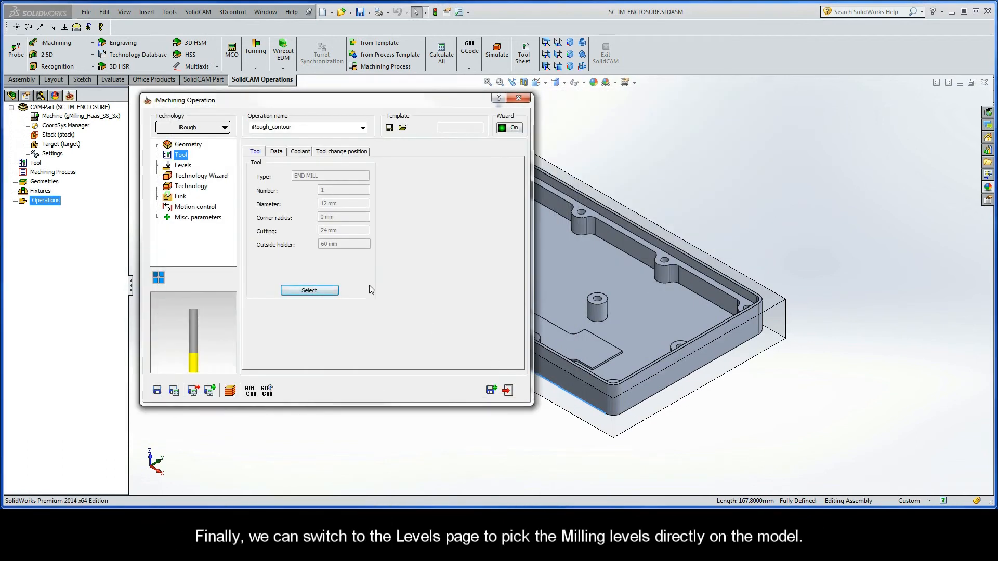
Step: Define the operation's upper milling level from the top face of the stock model
left_click(183, 166)
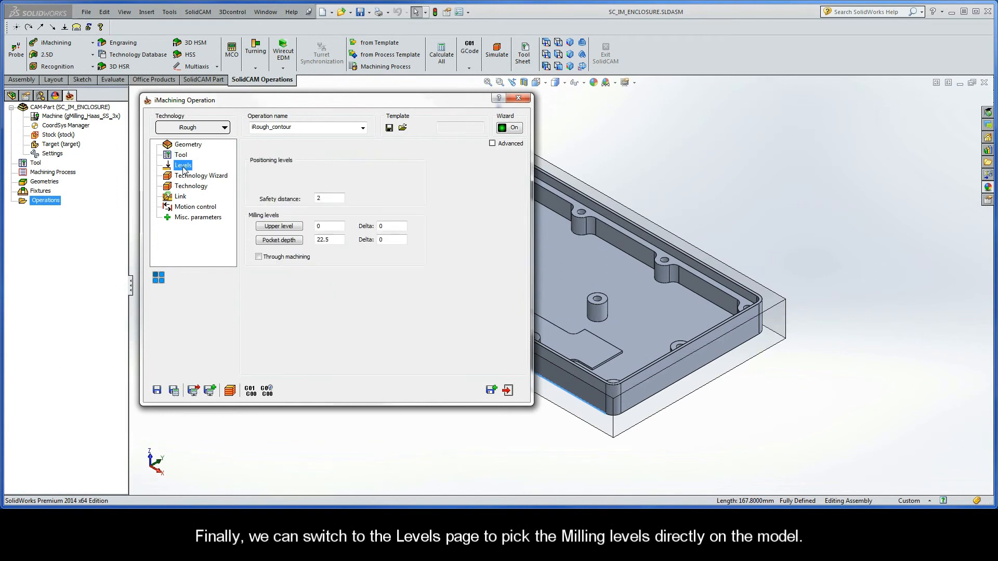
left_click(279, 227)
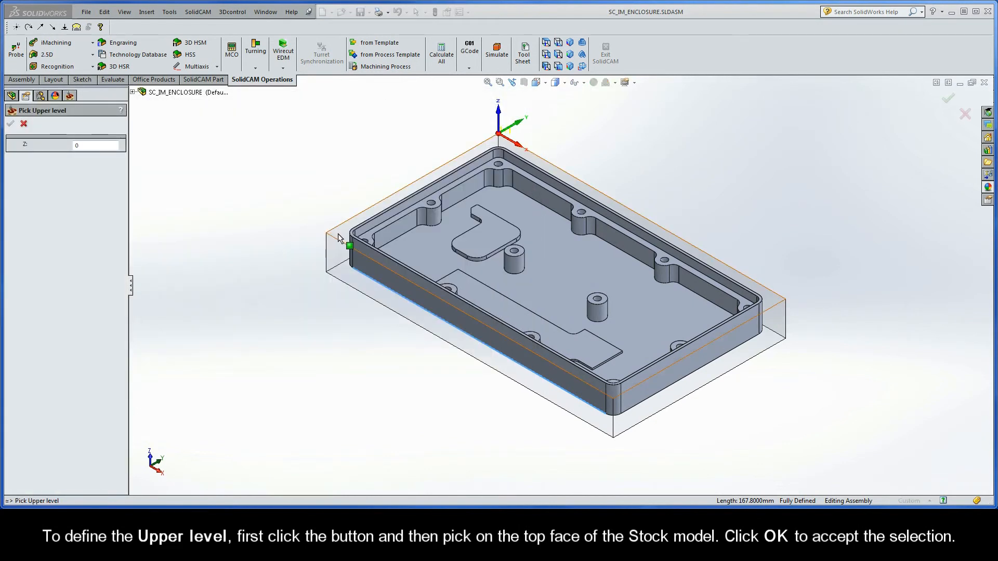
left_click(338, 233)
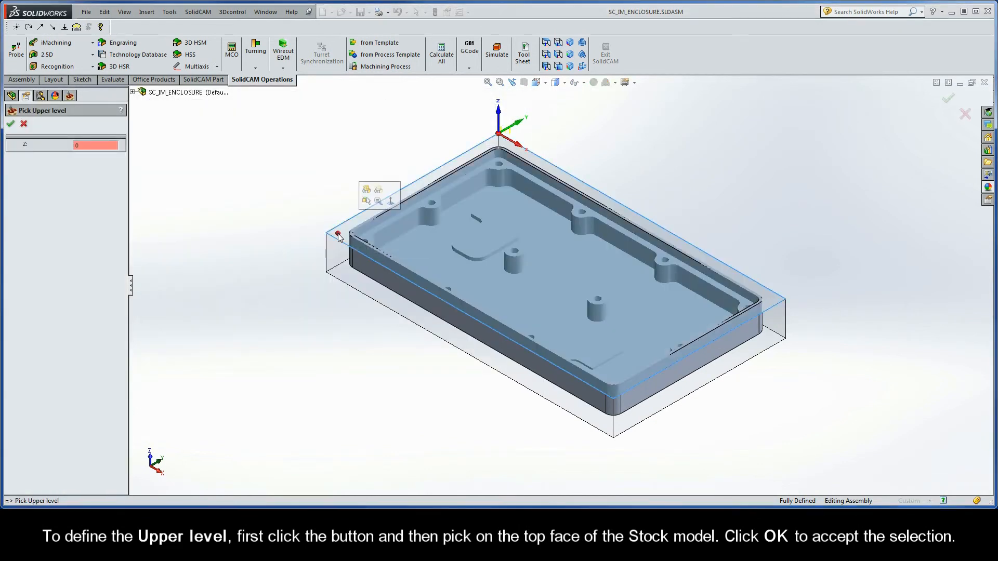
left_click(11, 124)
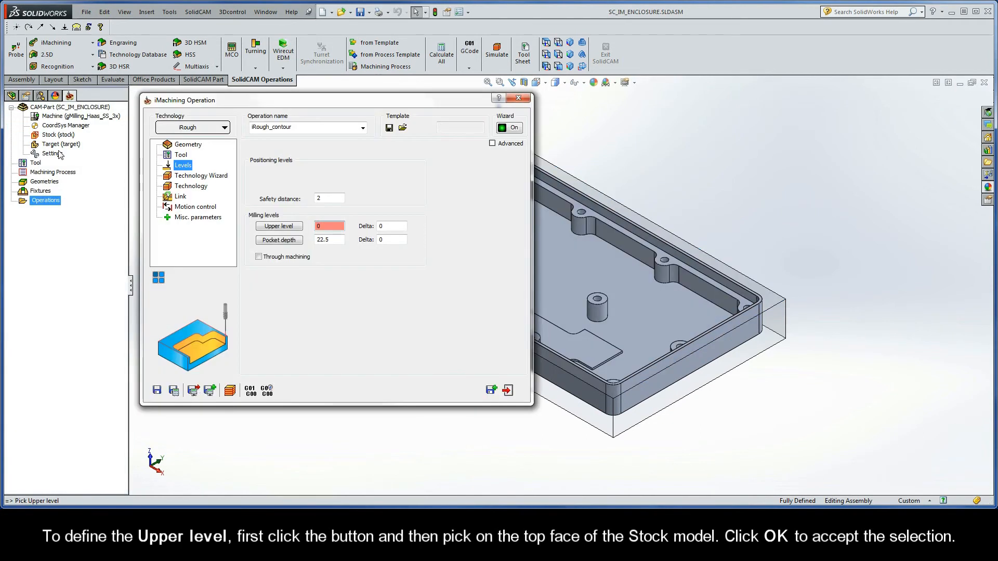
Step: Define the pocket depth from the target model's bottom edge and set its delta to -0.76
left_click(278, 240)
left_click(349, 267)
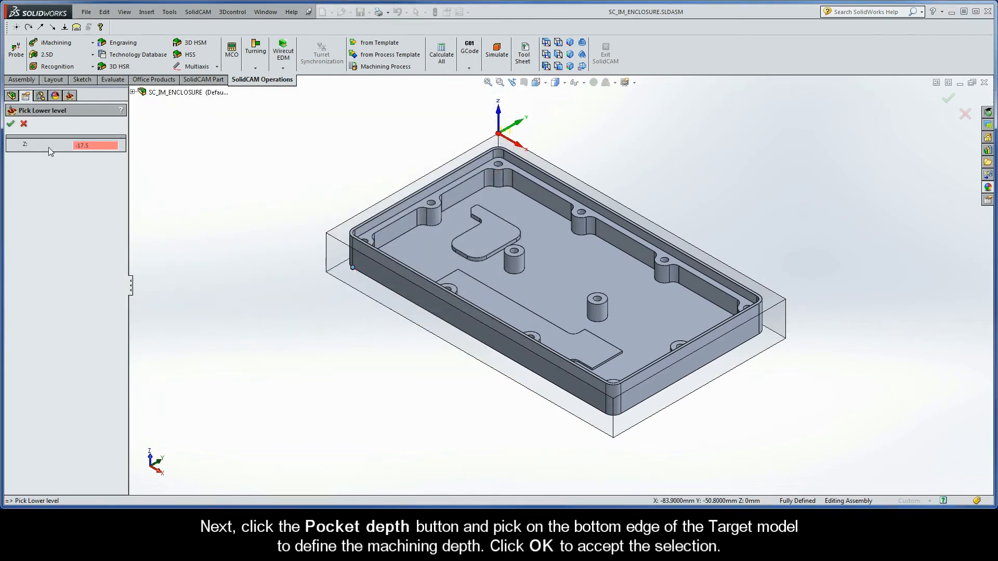
left_click(11, 125)
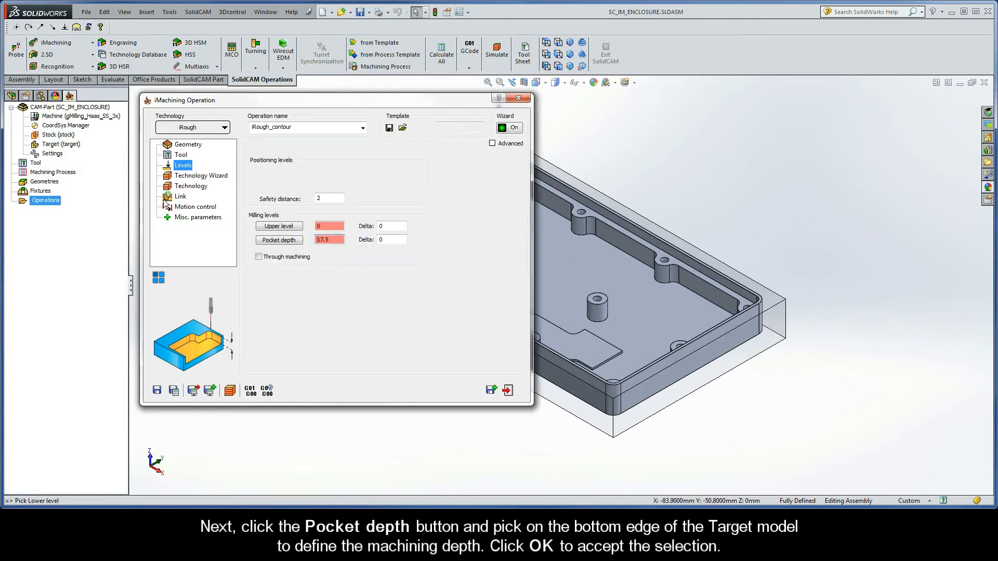
double_click(388, 240)
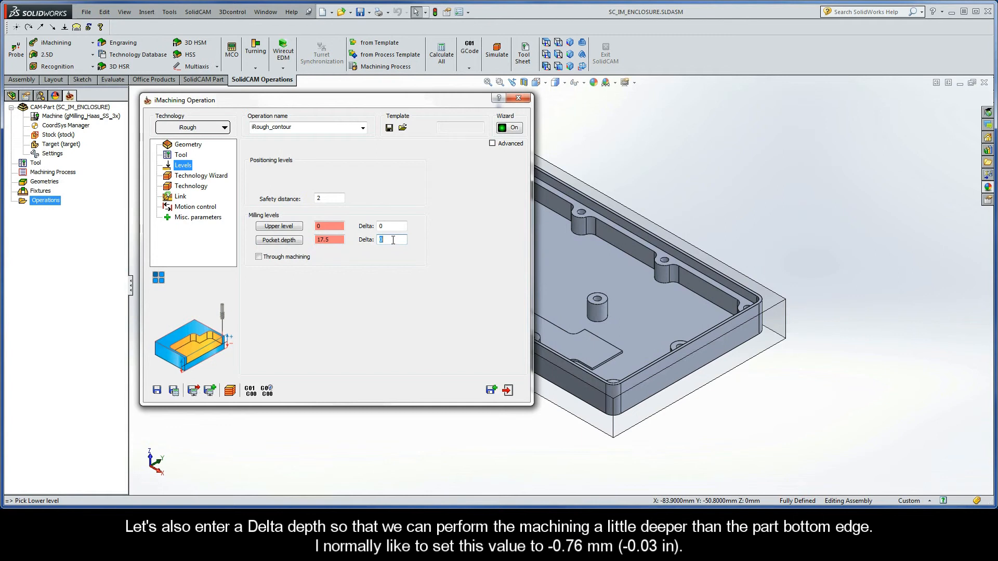
type("-0.76")
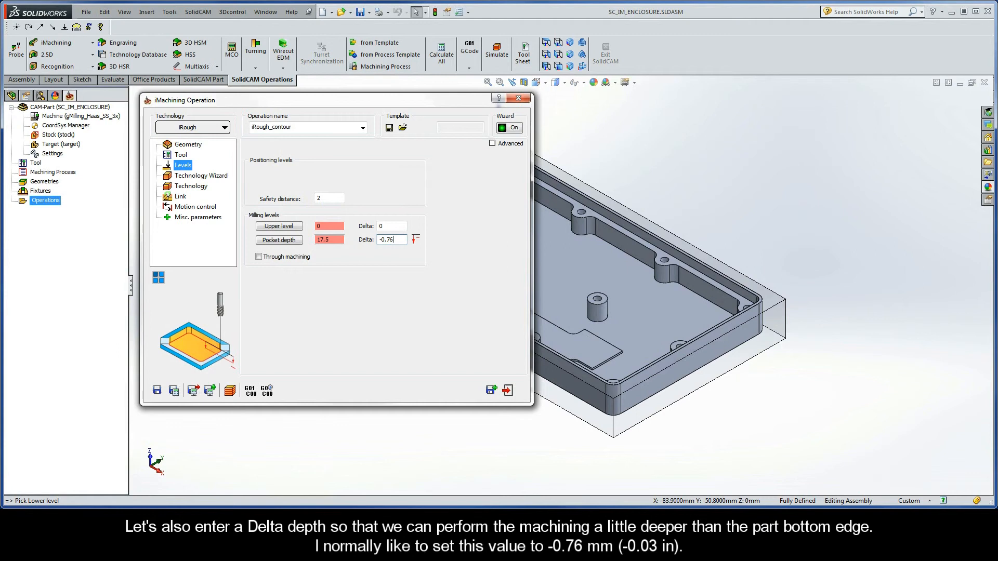
Step: Check the cutting conditions in the Technology Wizard, then save and calculate the iRough operation
left_click(193, 177)
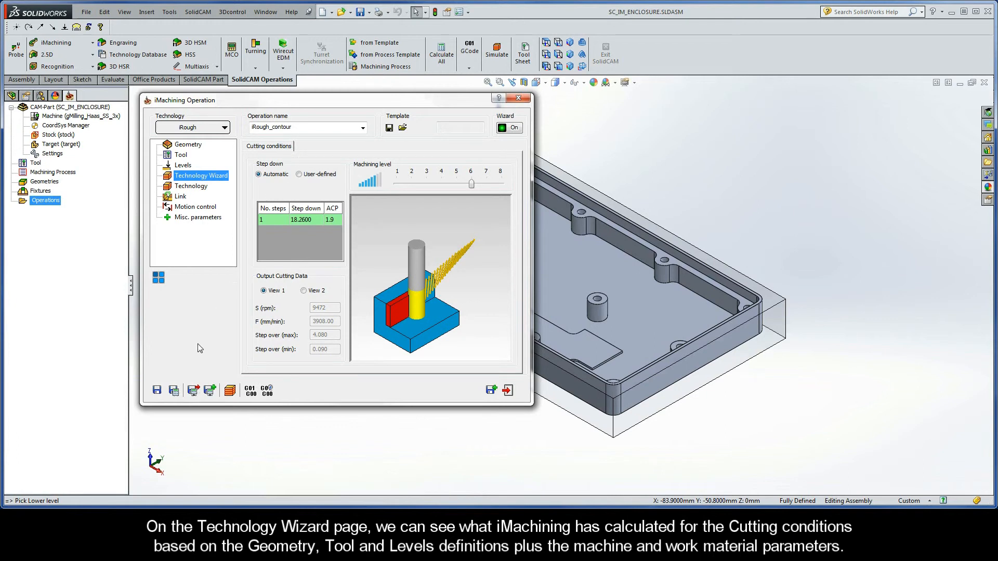
left_click(174, 391)
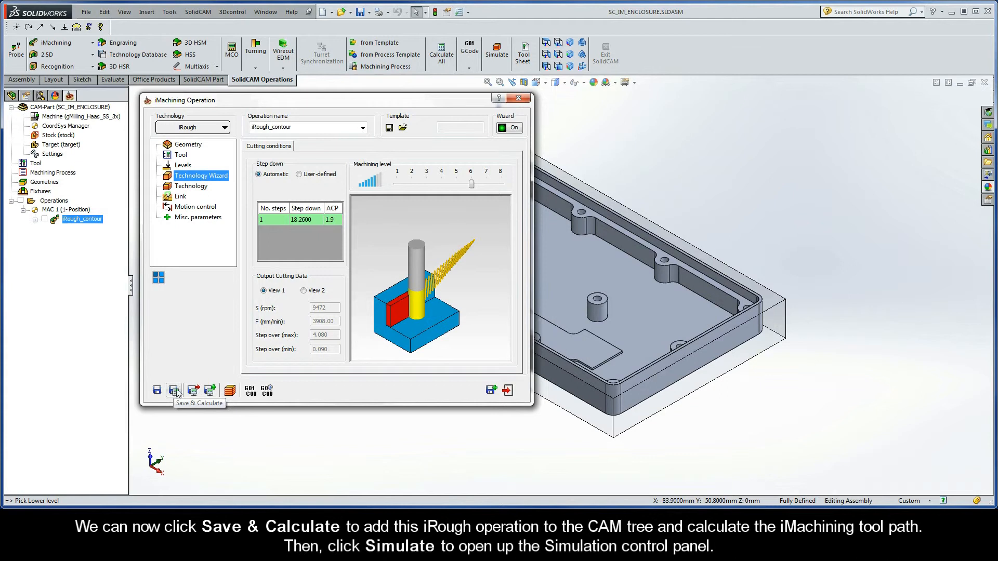
Step: Simulate the roughing tool path in Host CAD mode at a reduced speed and exit the simulation
left_click(230, 390)
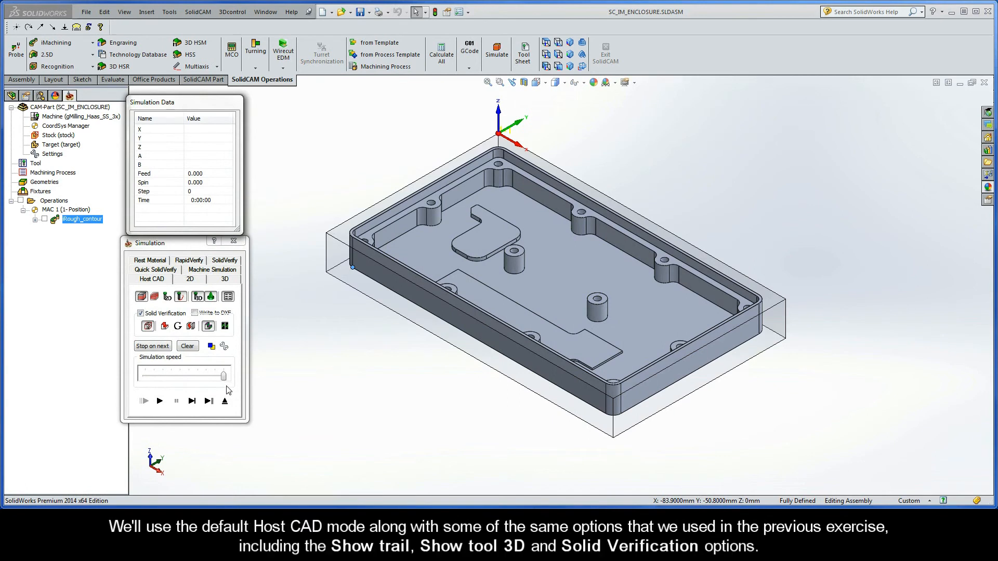
left_click_drag(224, 376, 199, 379)
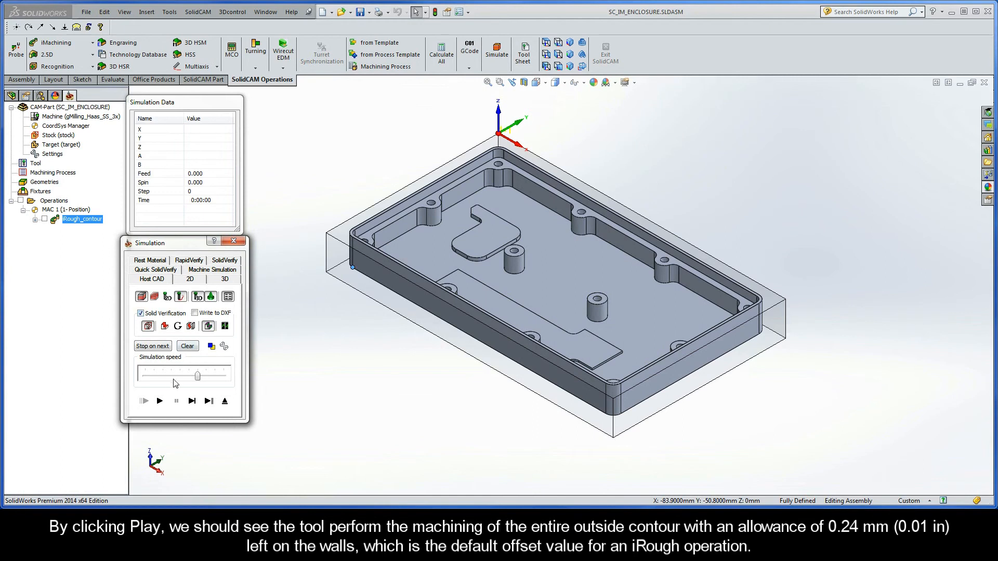
left_click(160, 403)
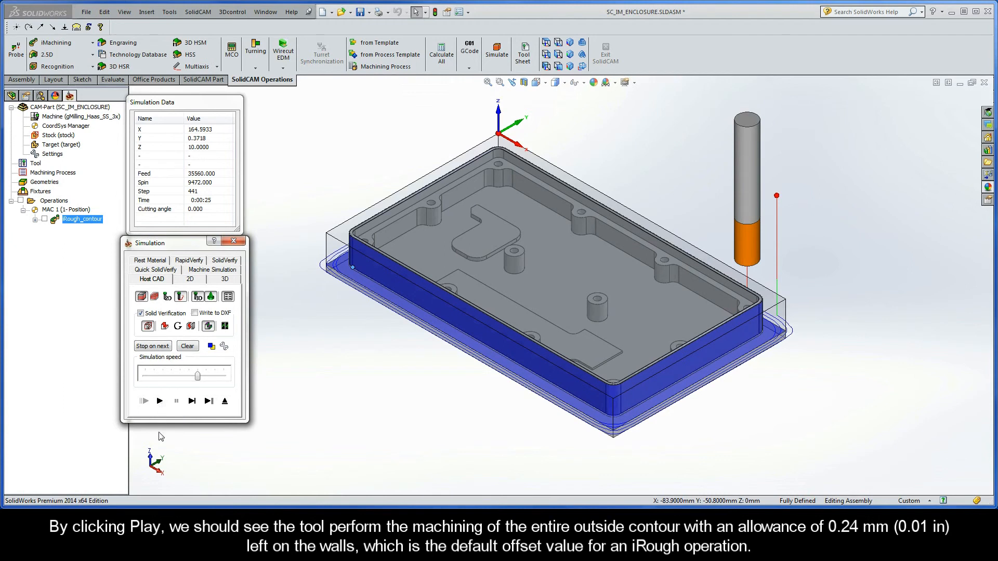
left_click(225, 402)
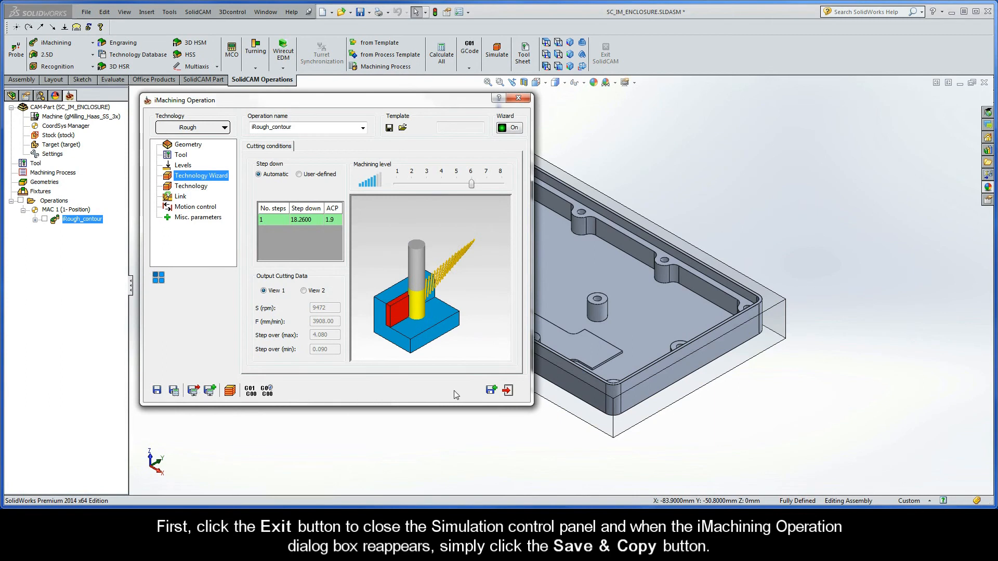
Step: Save and copy the roughing operation, and check the tool and levels carried over to the copy
left_click(491, 391)
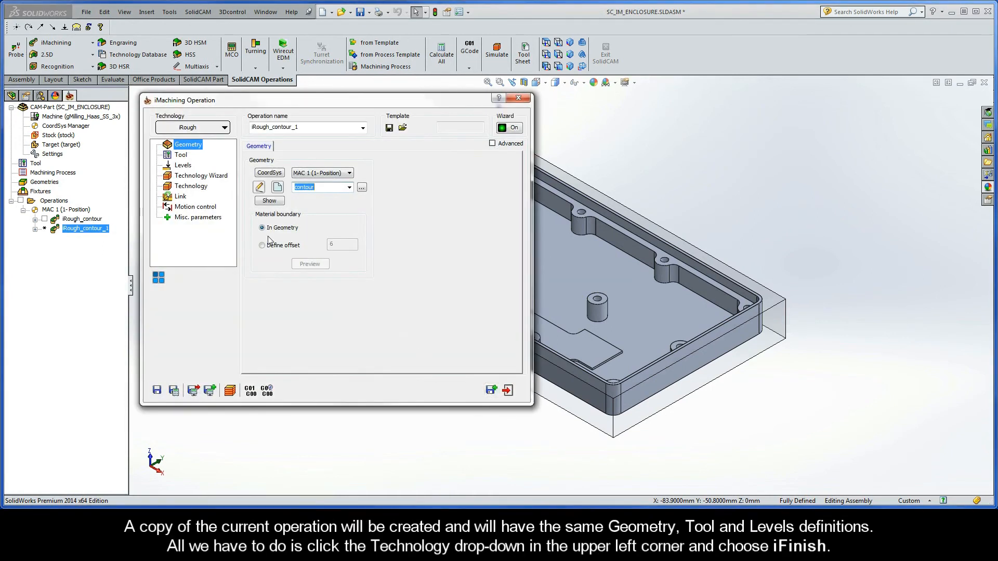
left_click(187, 155)
left_click(185, 166)
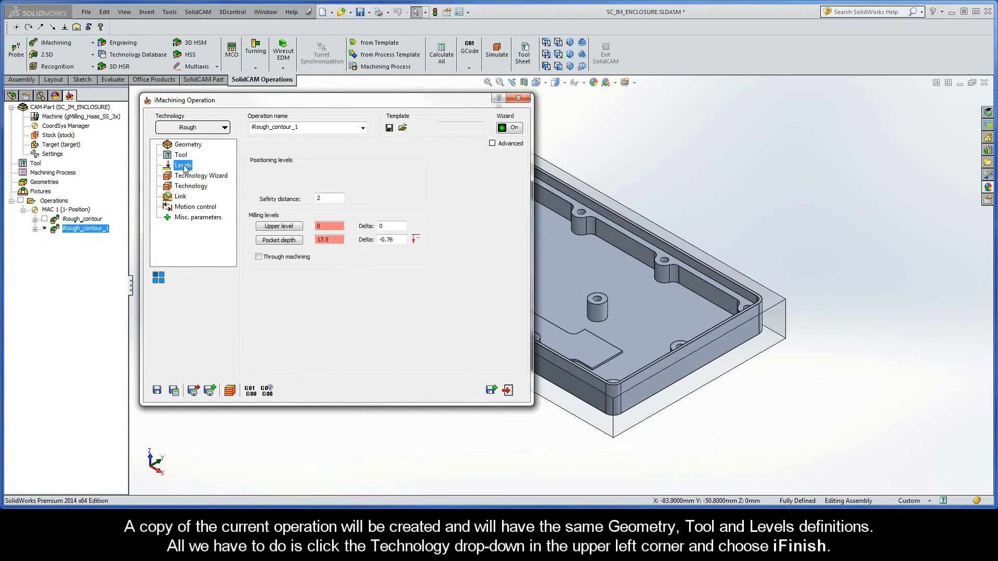
Step: Change the copied operation's technology to iFinish, then save and calculate it
left_click(203, 130)
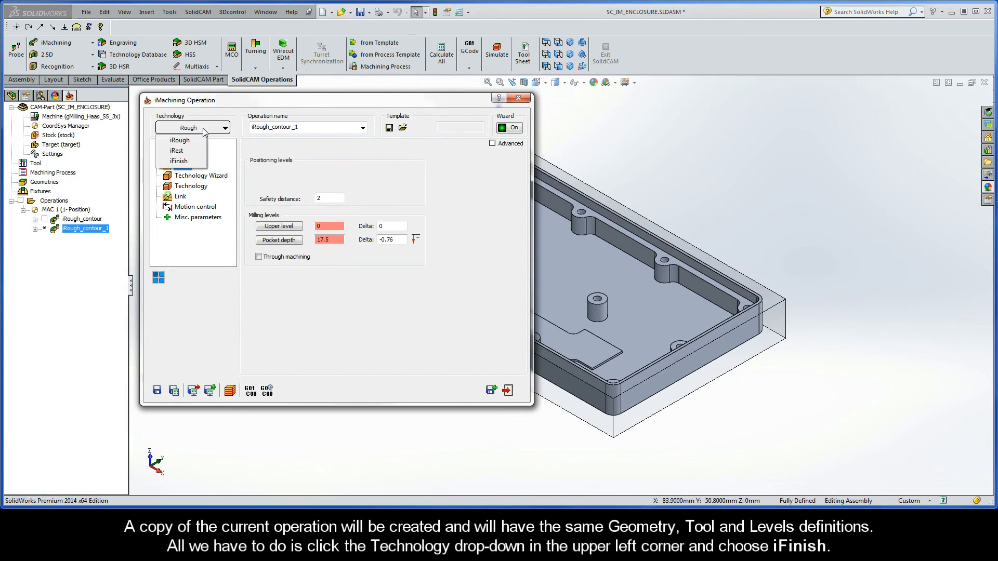
left_click(192, 162)
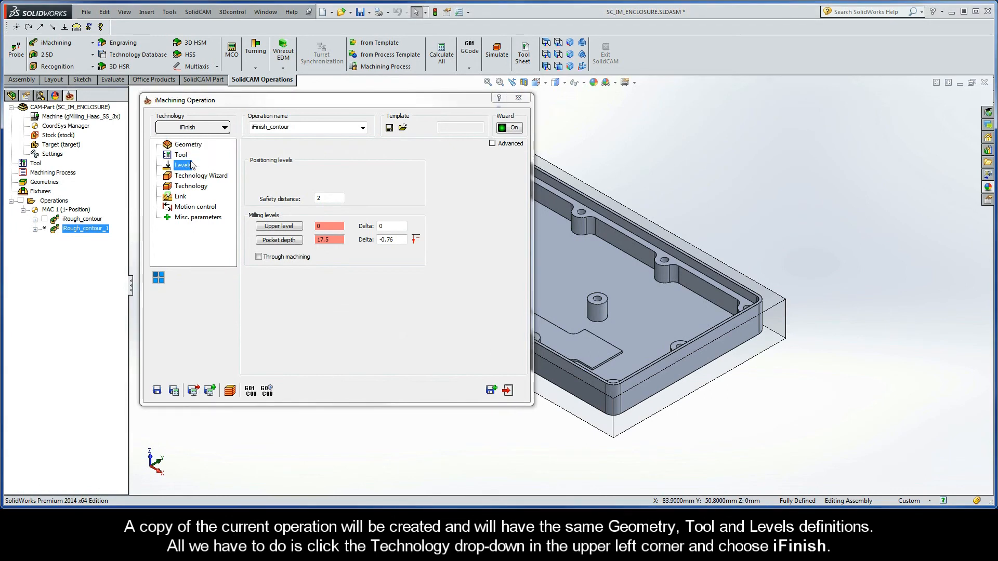
left_click(174, 391)
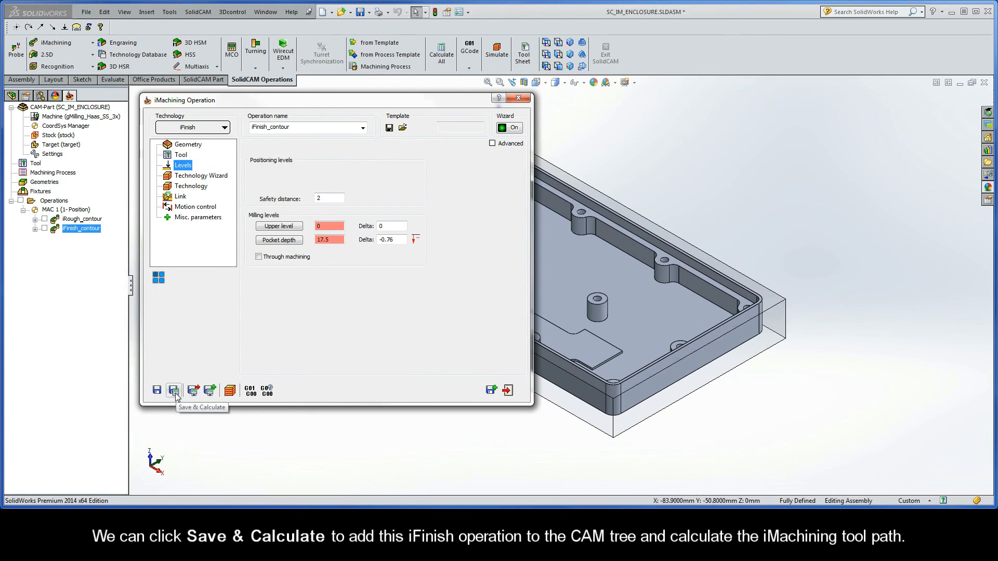
Step: Simulate the iFinish tool path at a reduced speed, then exit the simulation and close the iMachining operation
left_click(230, 391)
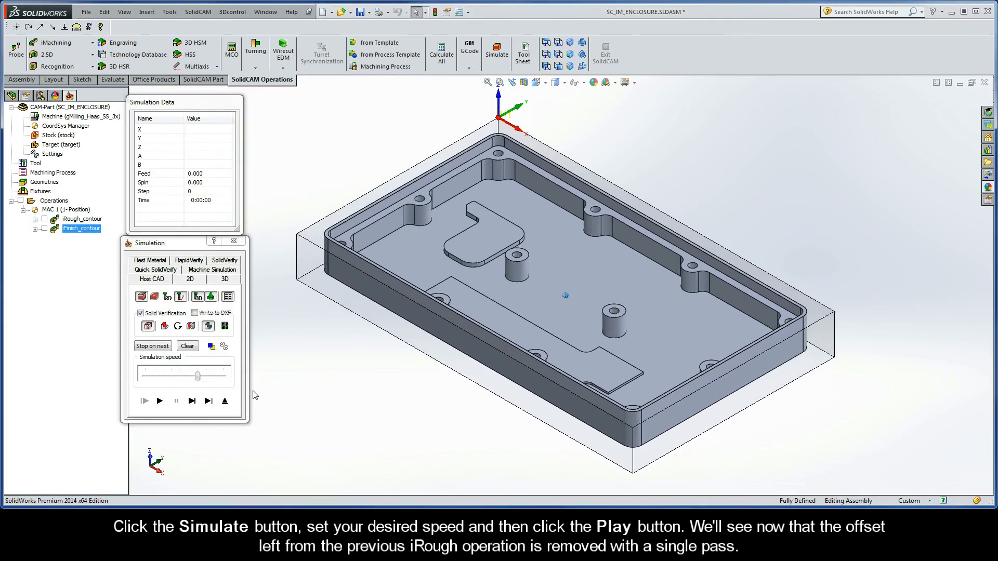
left_click_drag(198, 376, 172, 379)
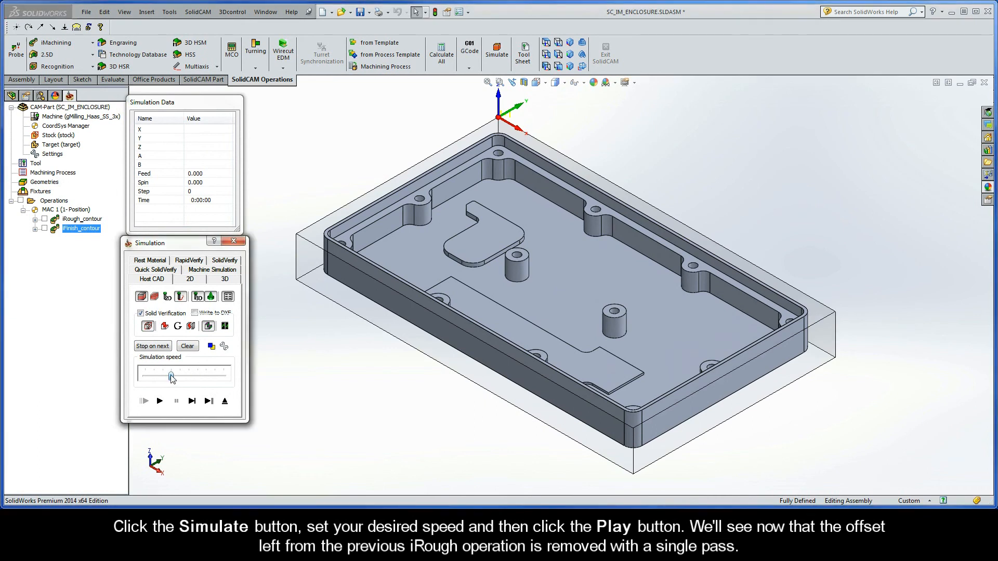
left_click(160, 401)
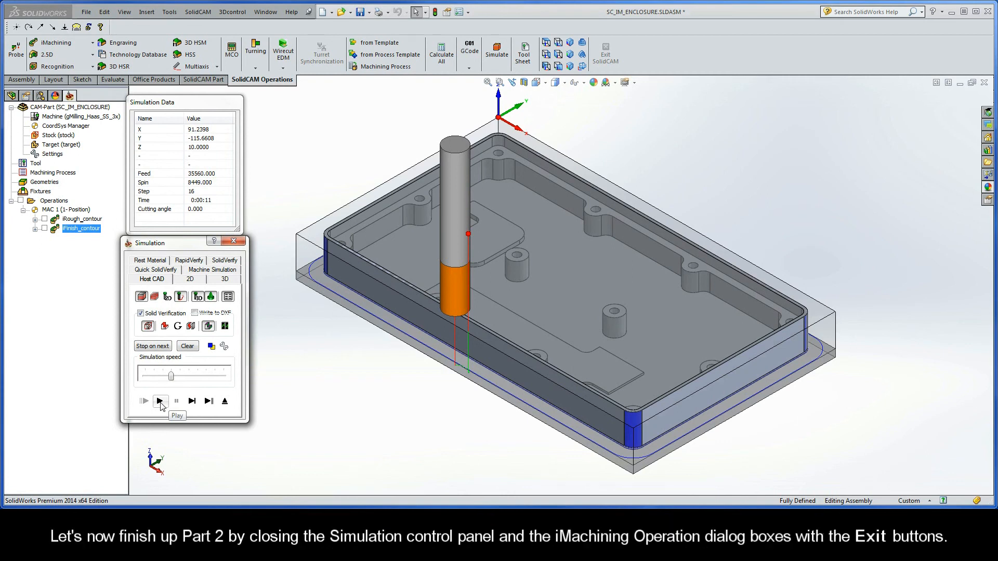
left_click(224, 401)
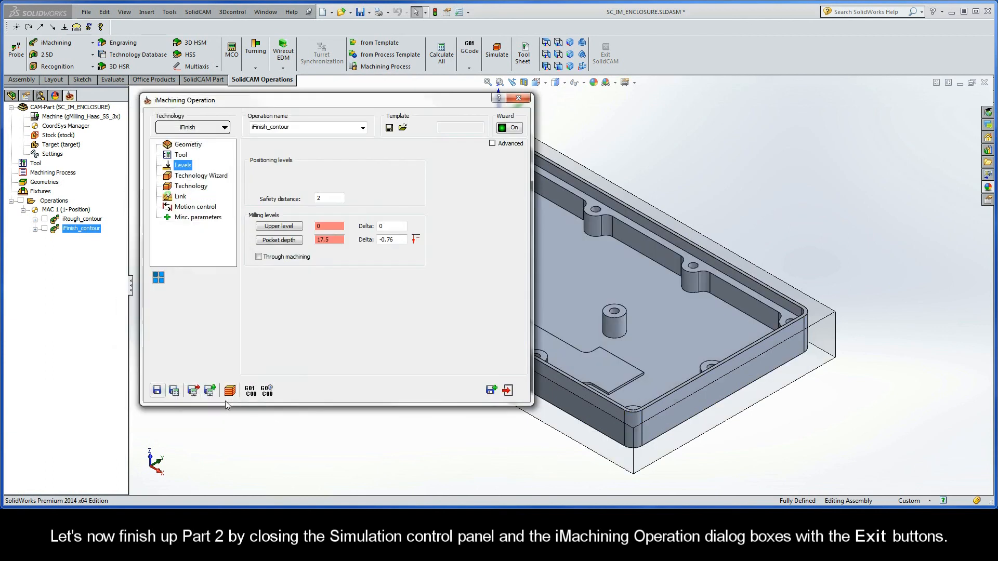
left_click(507, 390)
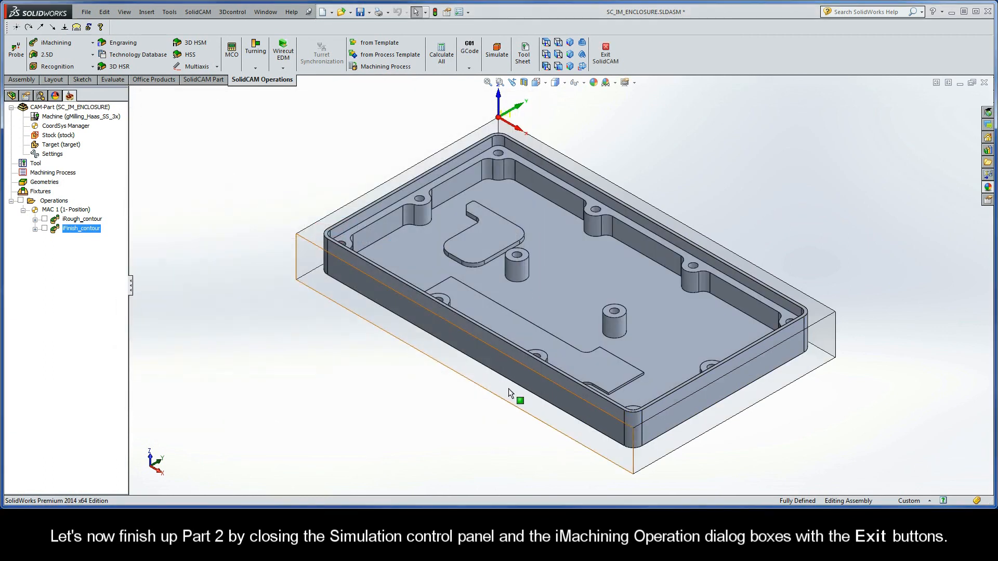